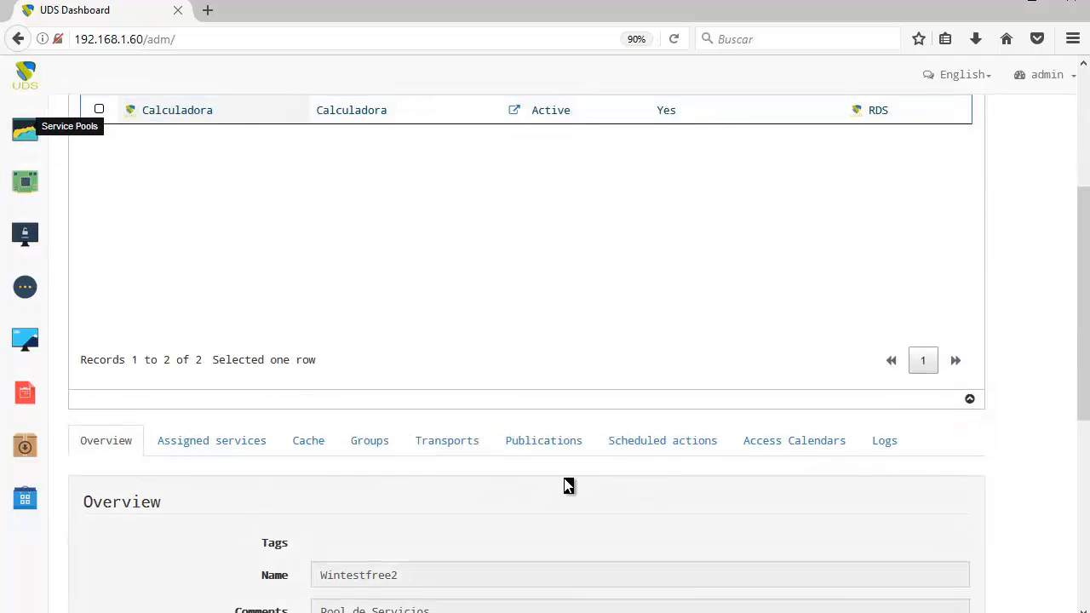
View the scheduled actions and the calendar access restrictions of the Wintestfree2 service pool
{"action": "left_click", "coordinate": [655, 356]}
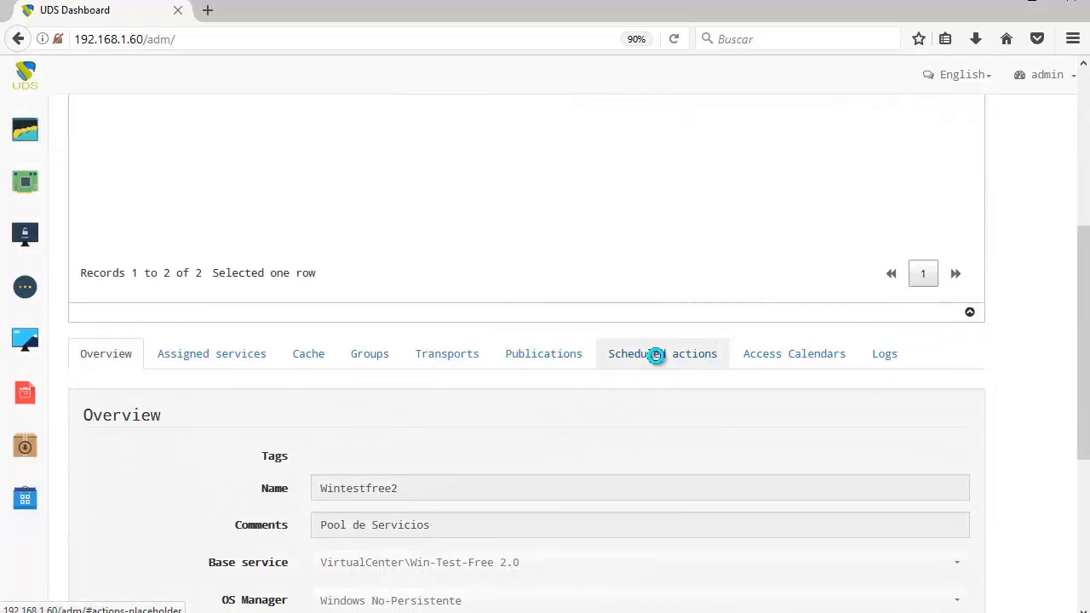
{"action": "left_click", "coordinate": [790, 365]}
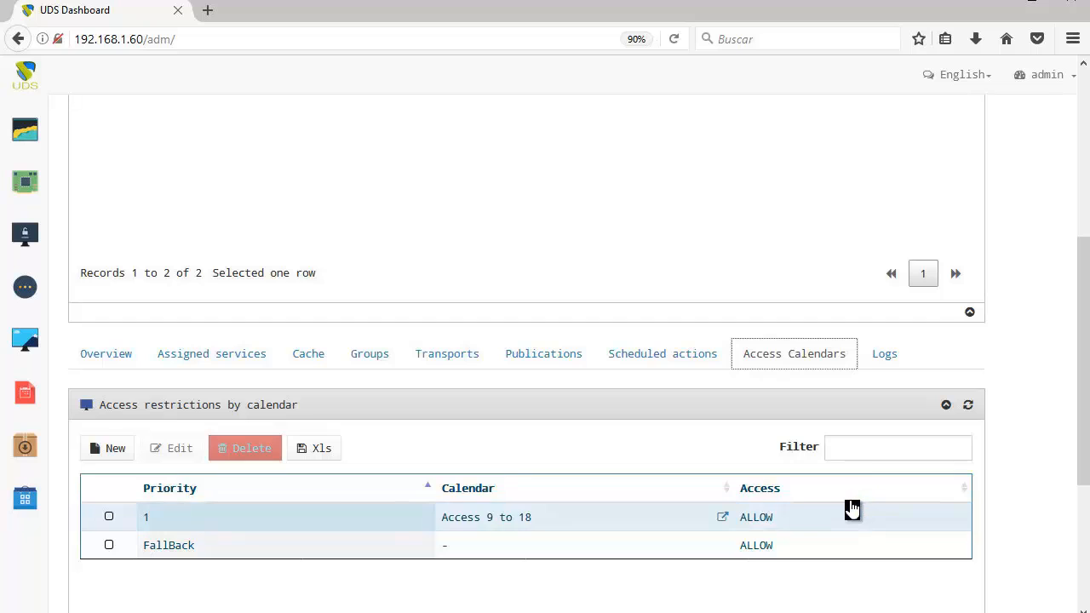
{"action": "scroll", "coordinate": [810, 502], "scroll_direction": "down", "scroll_amount": 1}
{"action": "scroll", "coordinate": [810, 501], "scroll_direction": "down", "scroll_amount": 1}
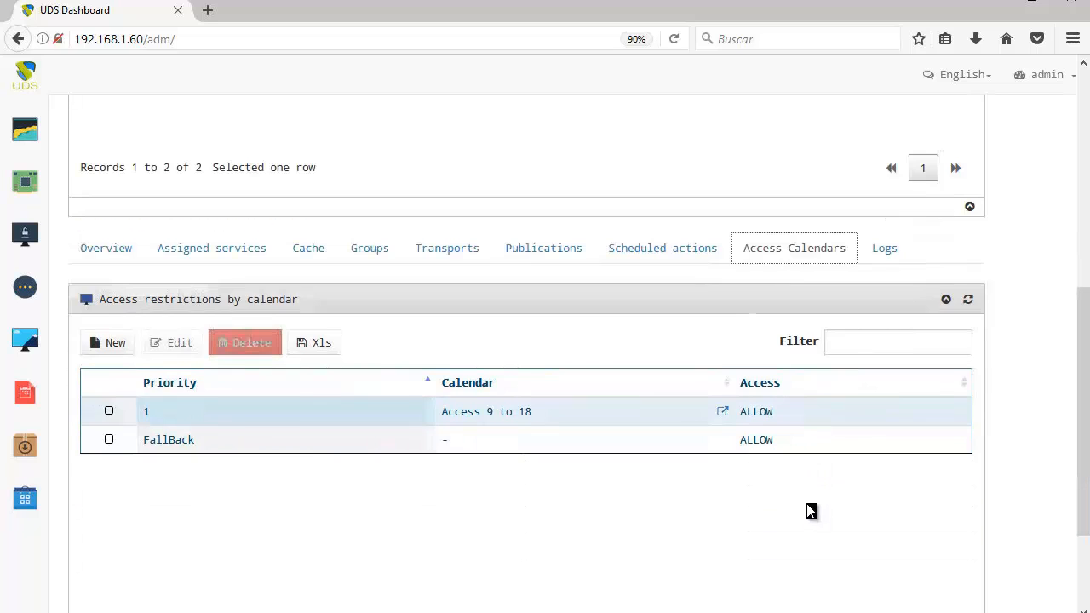
{"action": "scroll", "coordinate": [315, 473], "scroll_direction": "down", "scroll_amount": 1}
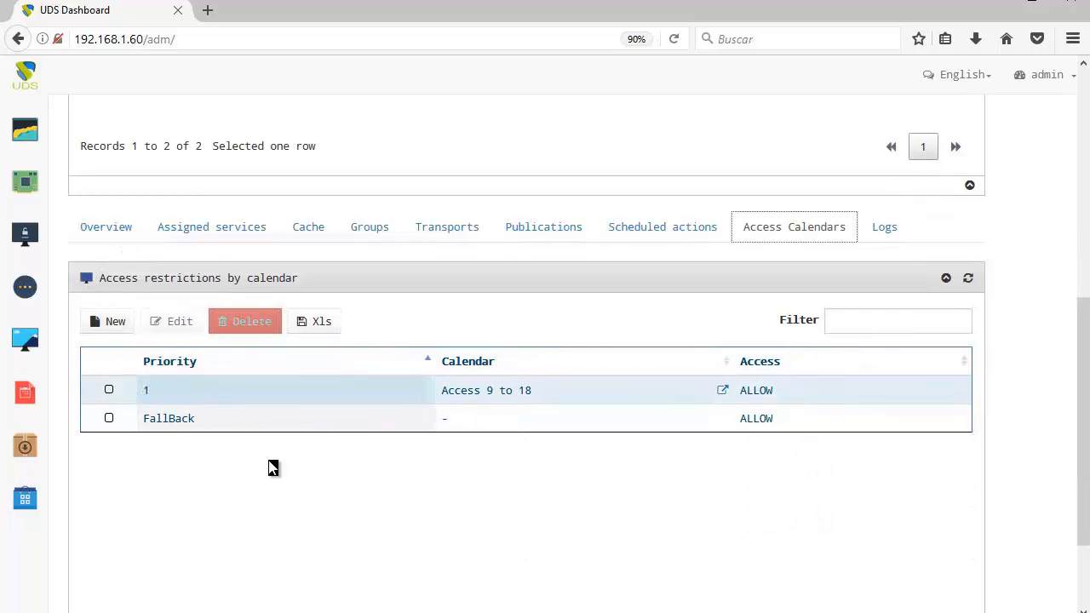
{"action": "scroll", "coordinate": [28, 394], "scroll_direction": "down", "scroll_amount": 2}
Open the calendars section and look through the list of existing calendars
{"action": "left_click", "coordinate": [26, 392]}
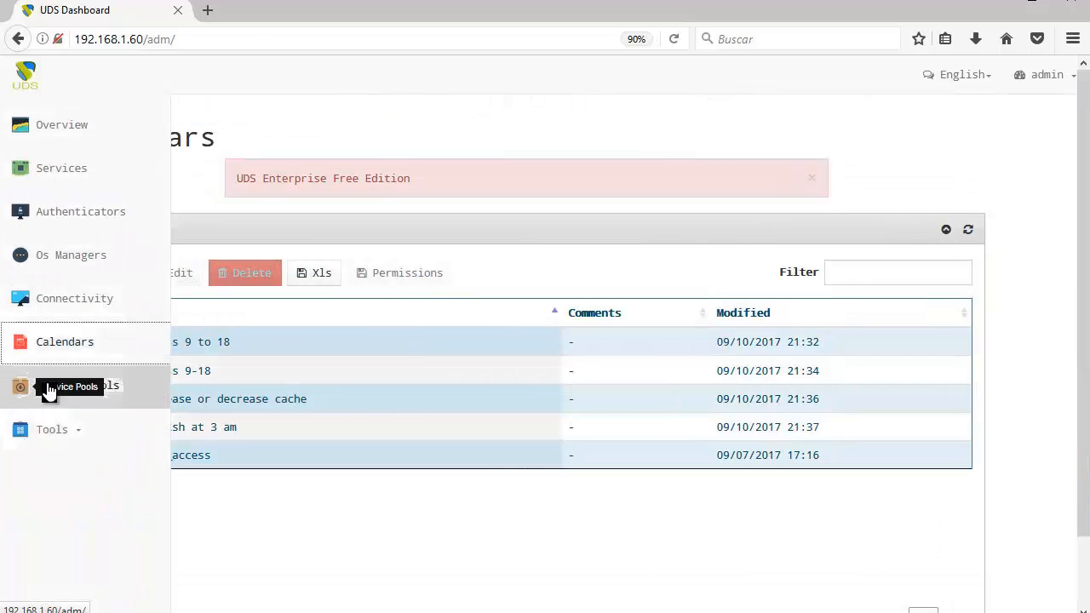
{"action": "left_click", "coordinate": [424, 390]}
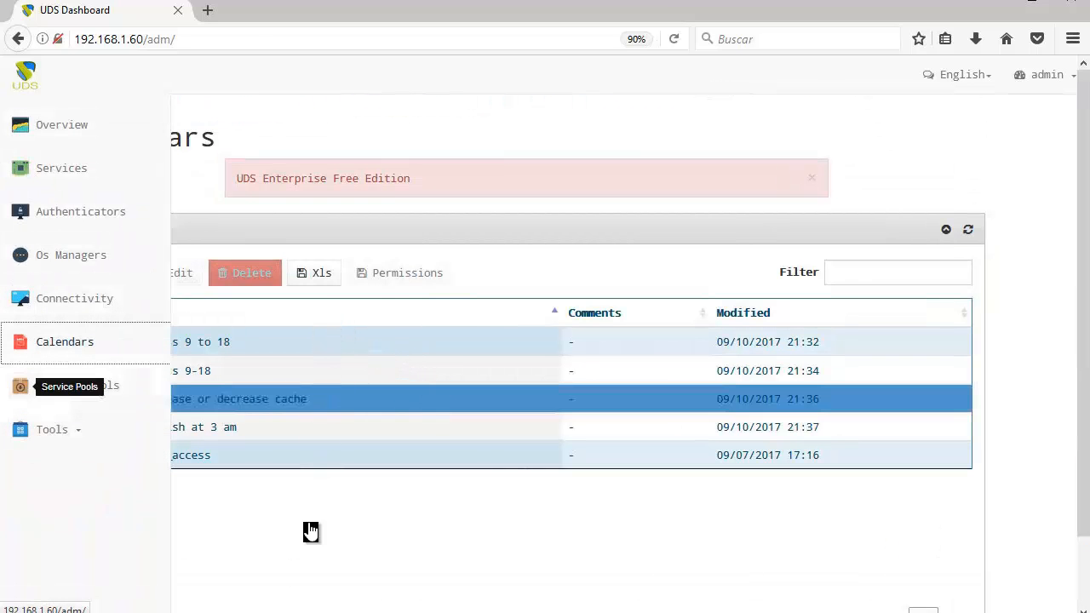
{"action": "left_click", "coordinate": [182, 344]}
{"action": "left_click", "coordinate": [179, 370]}
{"action": "left_click", "coordinate": [171, 426]}
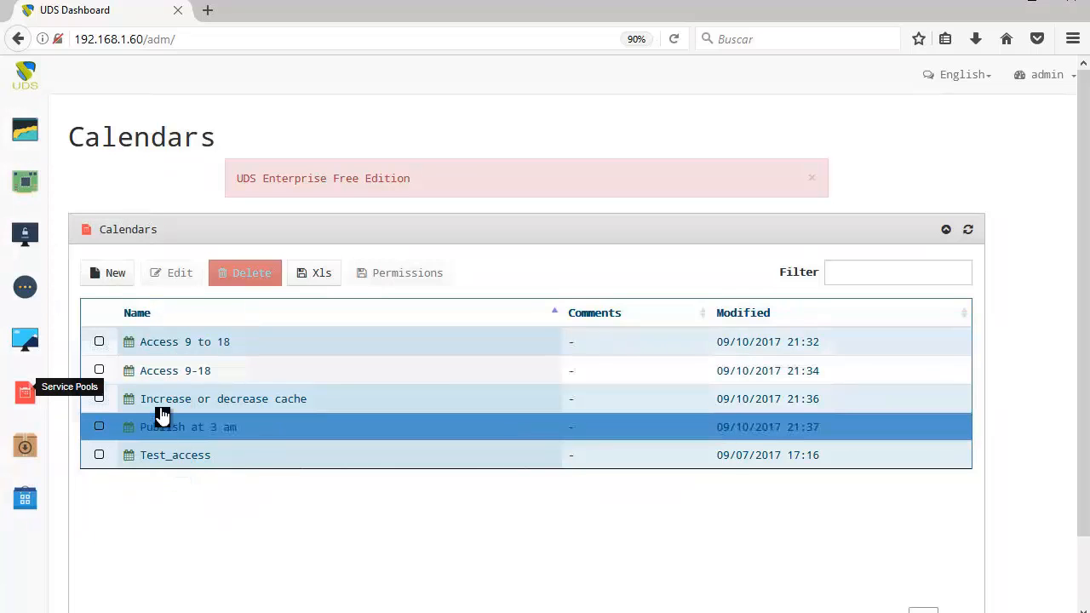
{"action": "left_click", "coordinate": [164, 398]}
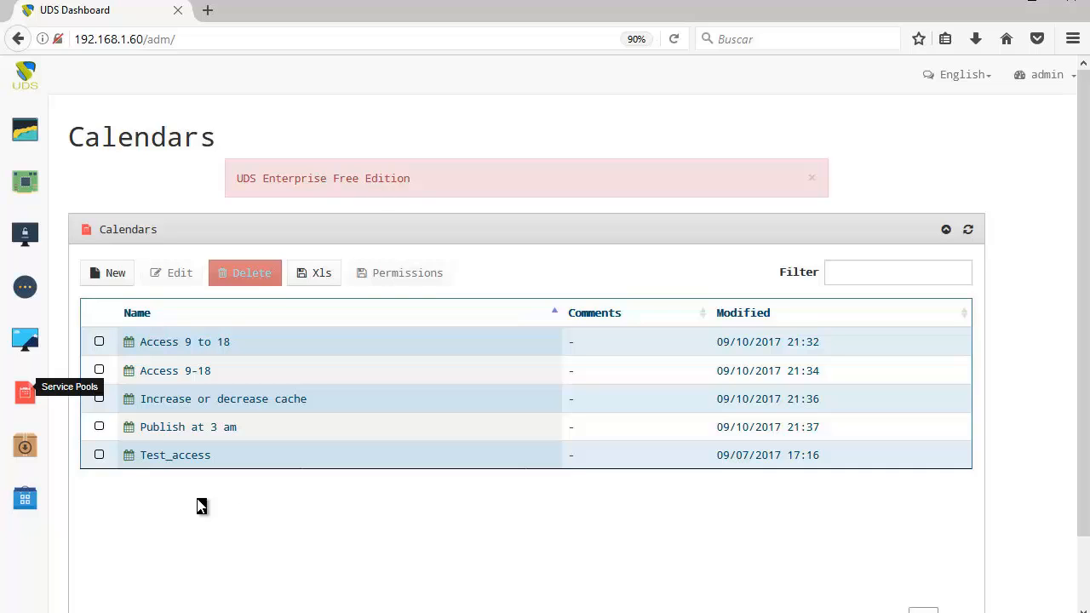
Select the Access 9 to 18 calendar and view the new-calendar form and its edit form without saving
{"action": "left_click", "coordinate": [128, 274]}
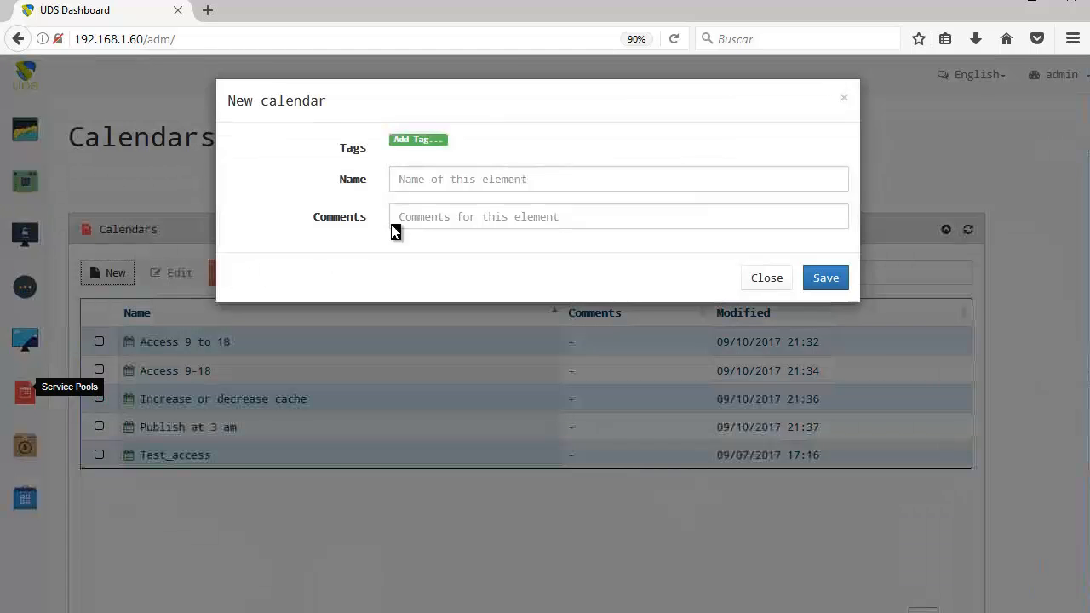
{"action": "left_click", "coordinate": [781, 283]}
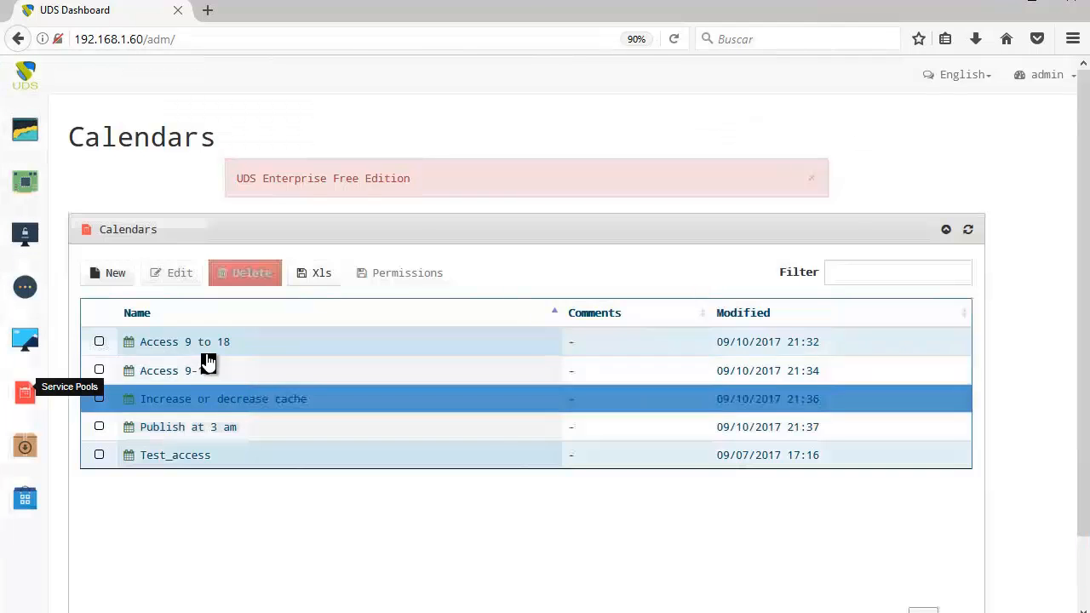
{"action": "left_click", "coordinate": [207, 352]}
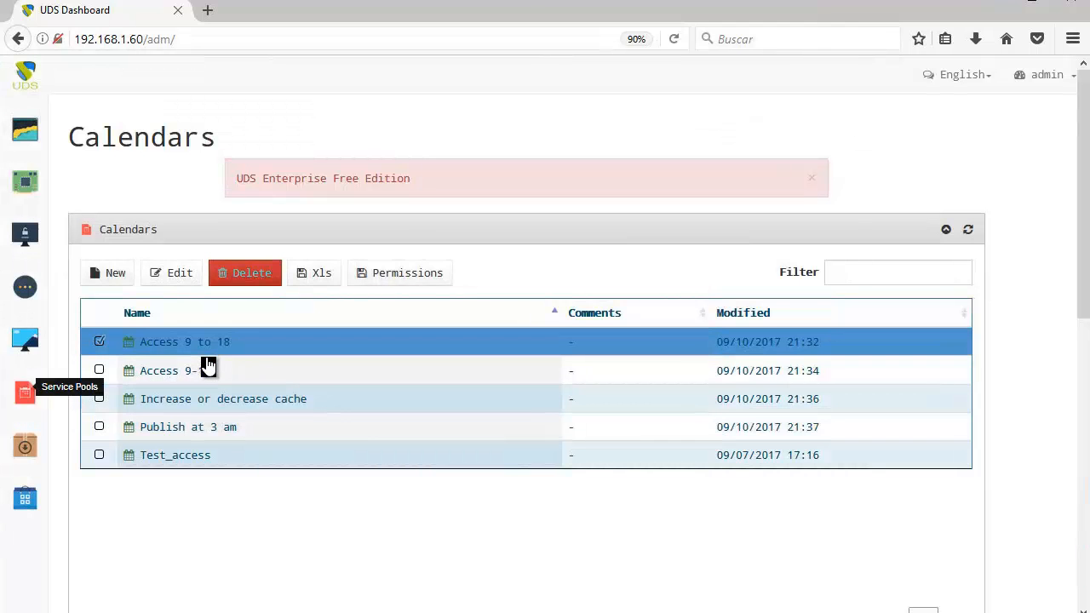
{"action": "left_click", "coordinate": [115, 272]}
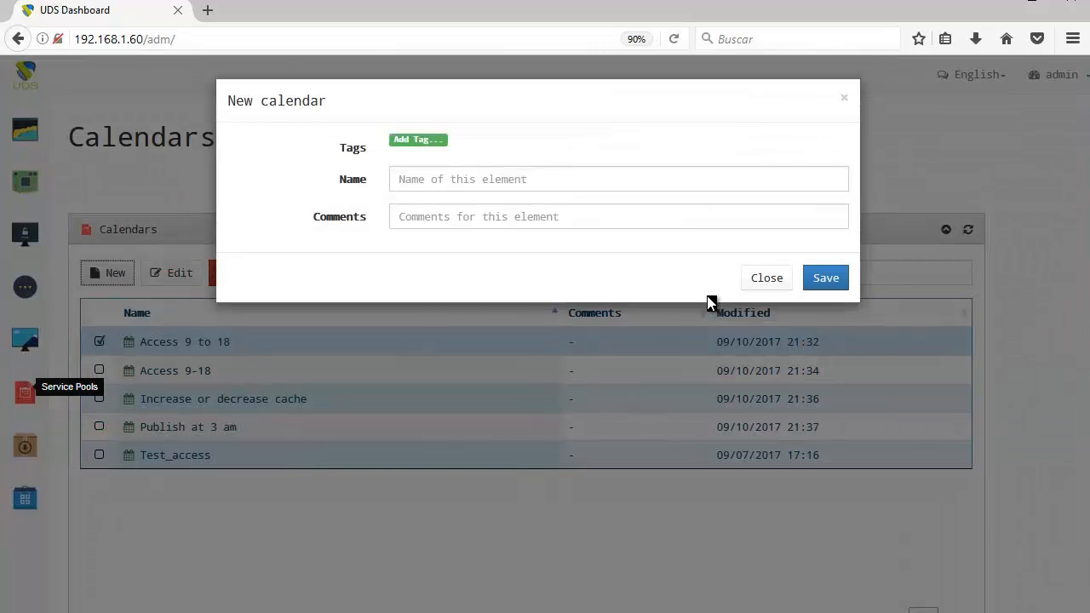
{"action": "left_click", "coordinate": [756, 281]}
{"action": "left_click", "coordinate": [158, 276]}
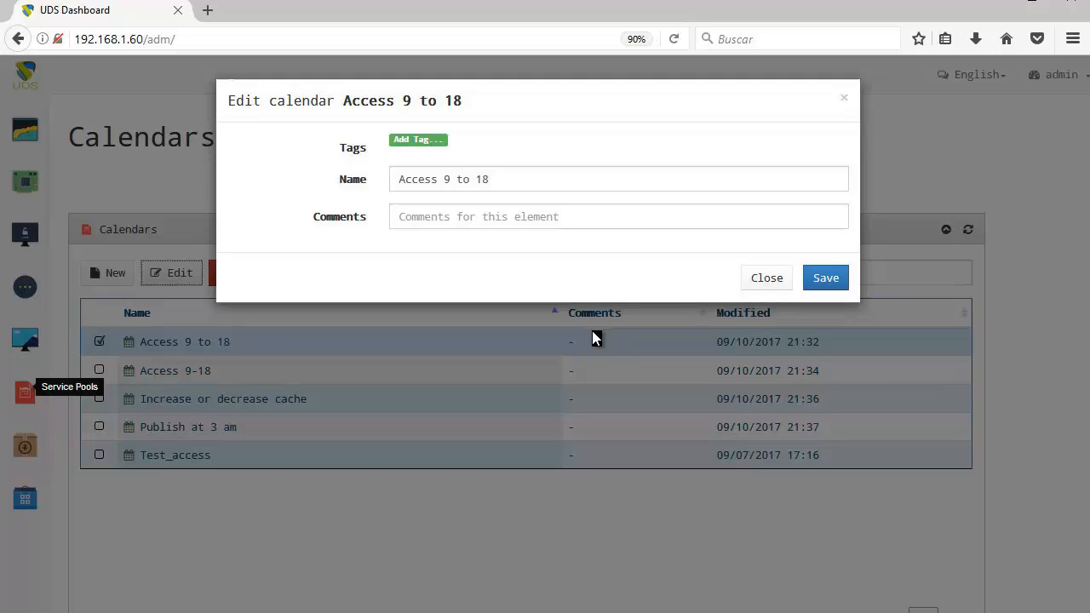
{"action": "left_click", "coordinate": [770, 284]}
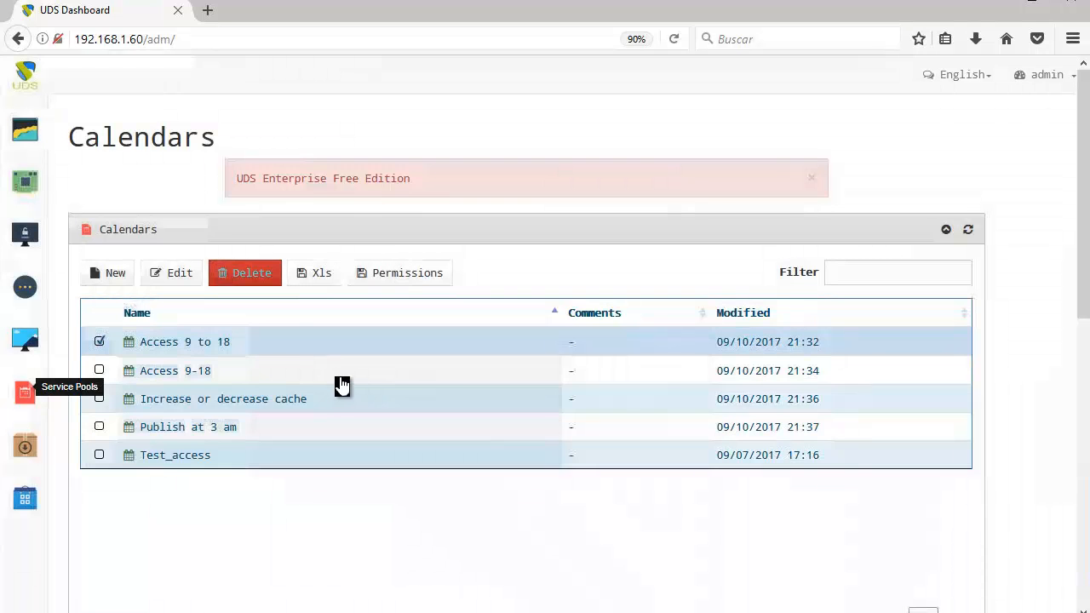
Start a new rule named Access for the Access 9 to 18 calendar
{"action": "scroll", "coordinate": [301, 463], "scroll_direction": "down", "scroll_amount": 4}
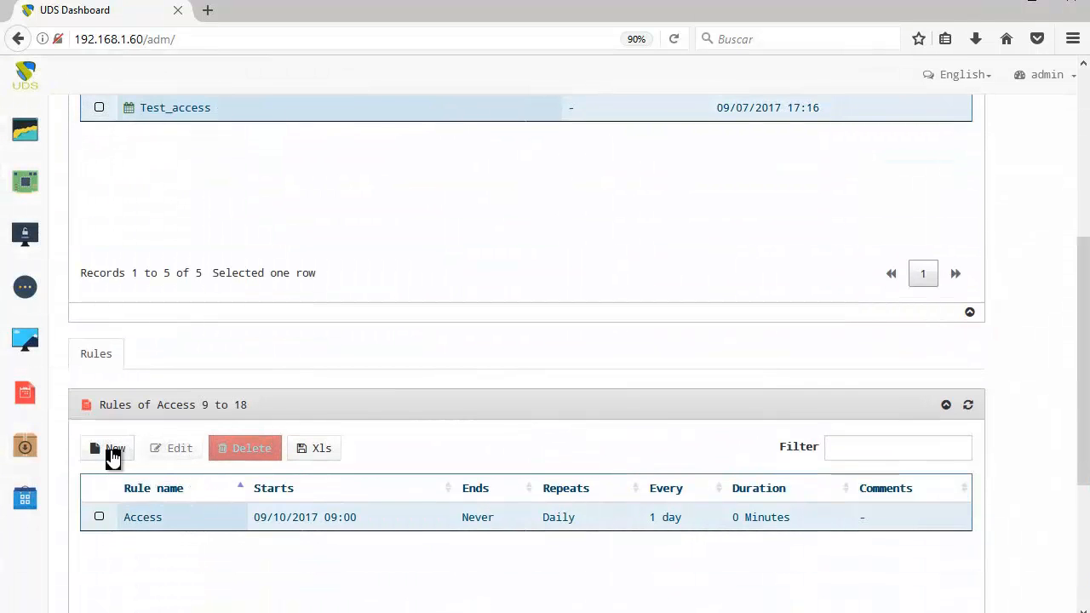
{"action": "left_click", "coordinate": [110, 452]}
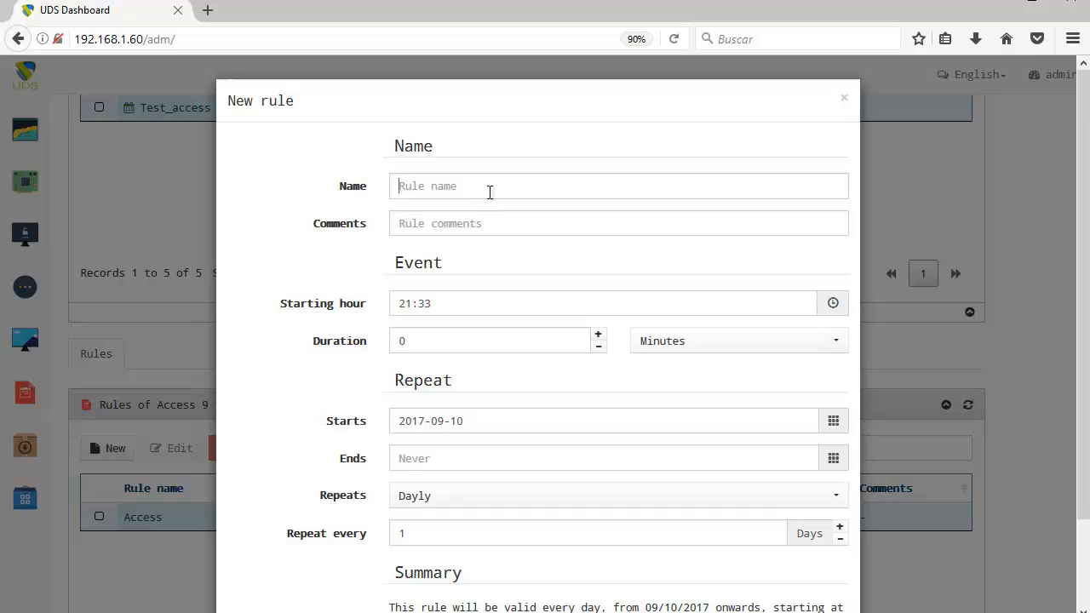
{"action": "type", "text": "Access"}
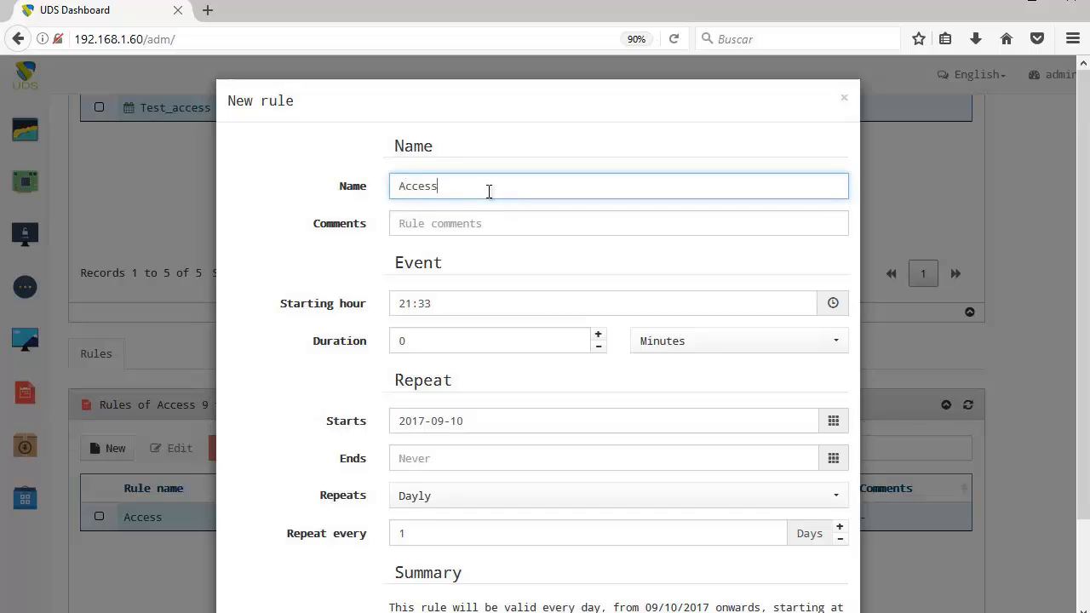
{"action": "scroll", "coordinate": [443, 287], "scroll_direction": "down", "scroll_amount": 2}
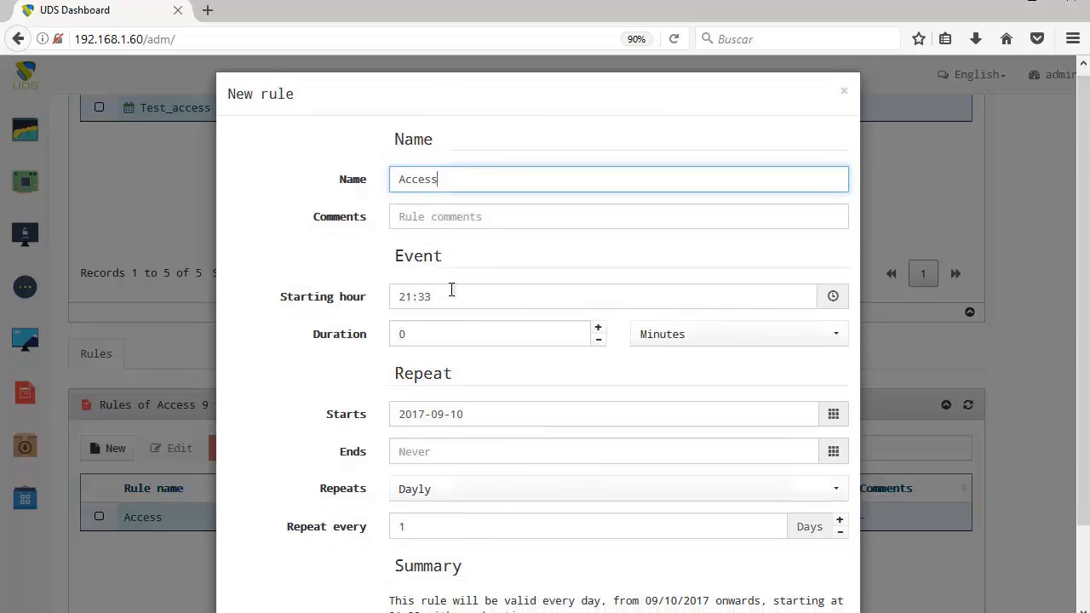
Set the new rule's starting hour to 9:00 and highlight the rule's summary text
{"action": "left_click", "coordinate": [830, 207]}
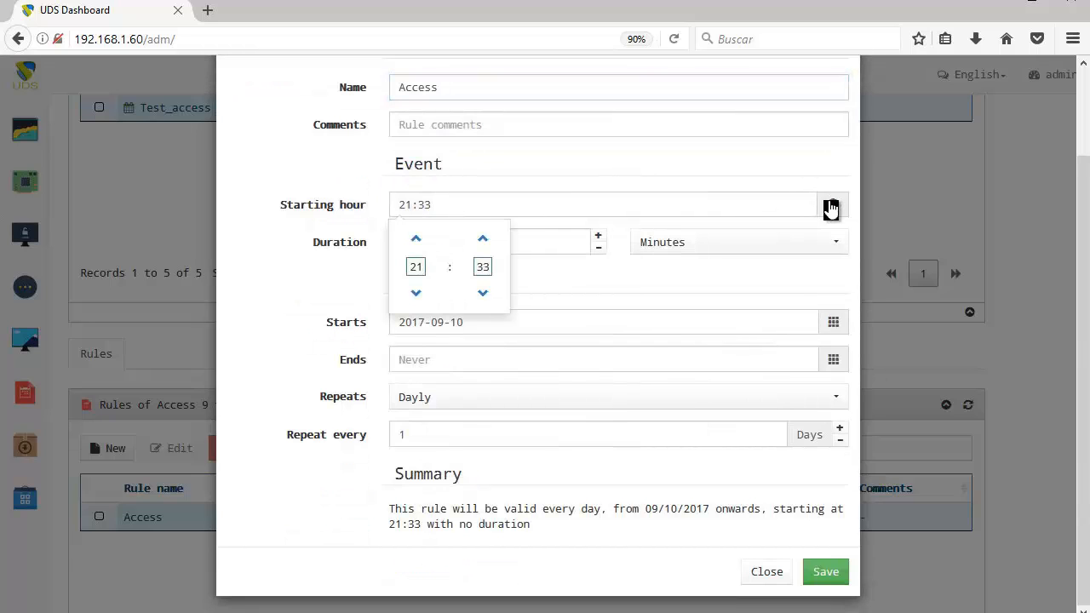
{"action": "left_click", "coordinate": [417, 240]}
{"action": "left_click", "coordinate": [417, 240]}
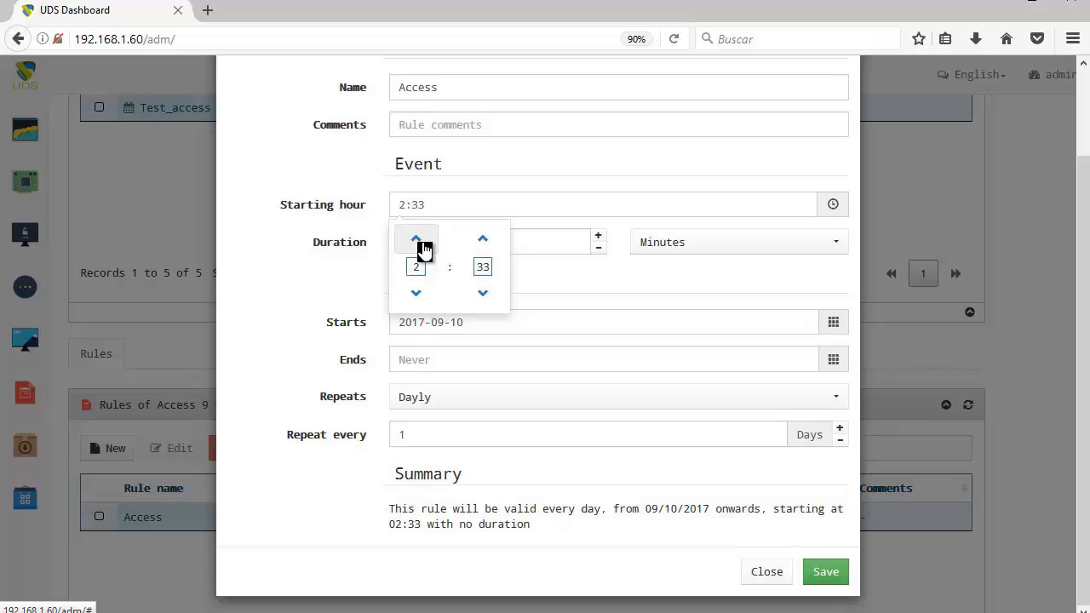
{"action": "left_click", "coordinate": [418, 240]}
{"action": "left_click", "coordinate": [417, 240]}
{"action": "left_click", "coordinate": [418, 240]}
{"action": "left_click", "coordinate": [417, 240]}
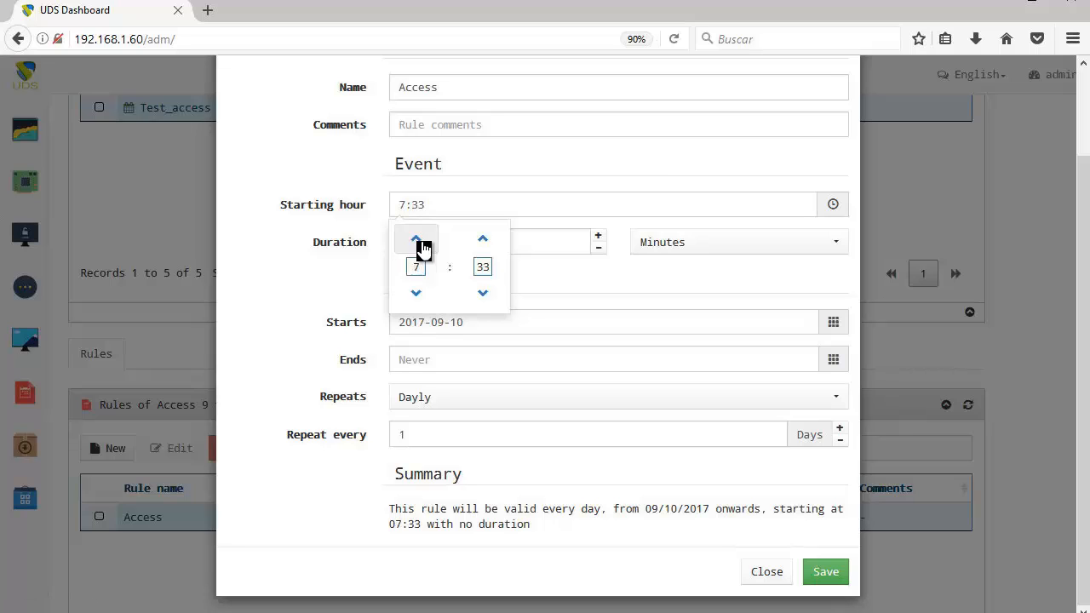
{"action": "left_click", "coordinate": [422, 244]}
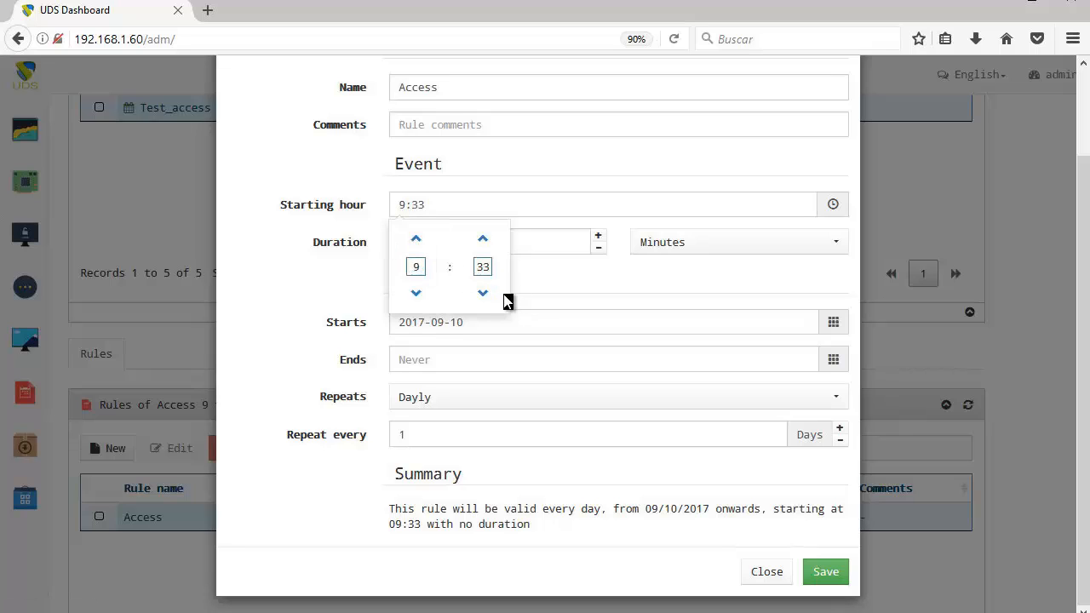
{"action": "left_click", "coordinate": [483, 239]}
{"action": "left_click", "coordinate": [483, 241]}
{"action": "left_click", "coordinate": [483, 241]}
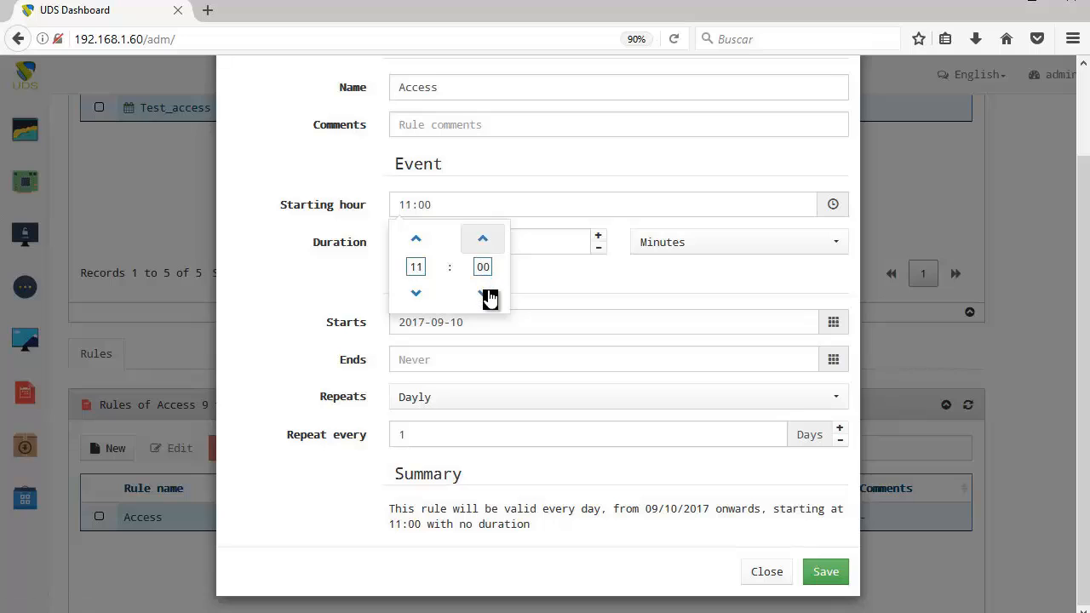
{"action": "left_click", "coordinate": [416, 294]}
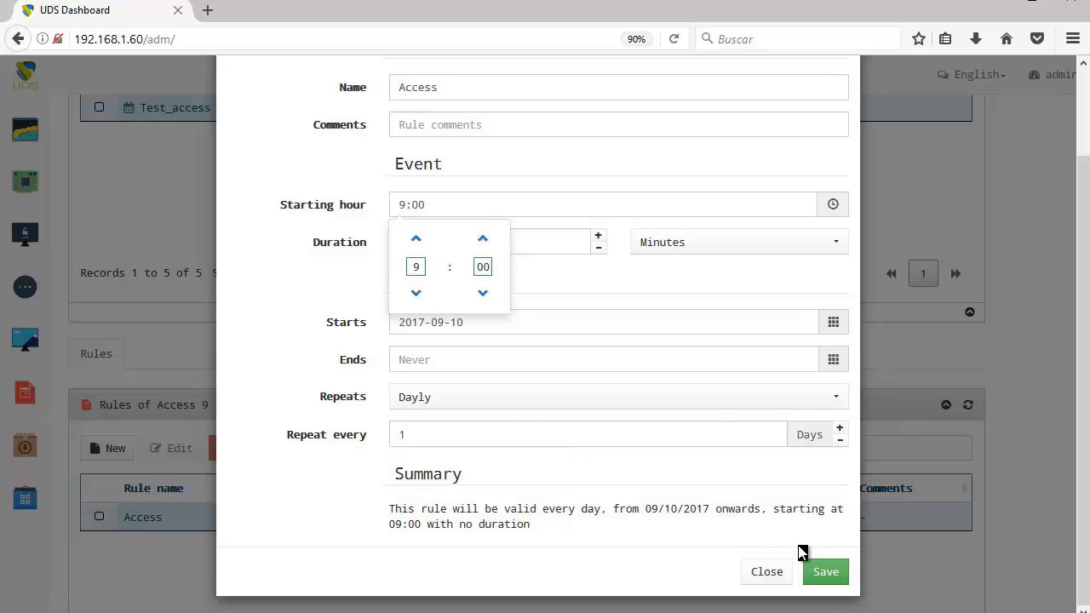
{"action": "left_click", "coordinate": [723, 294]}
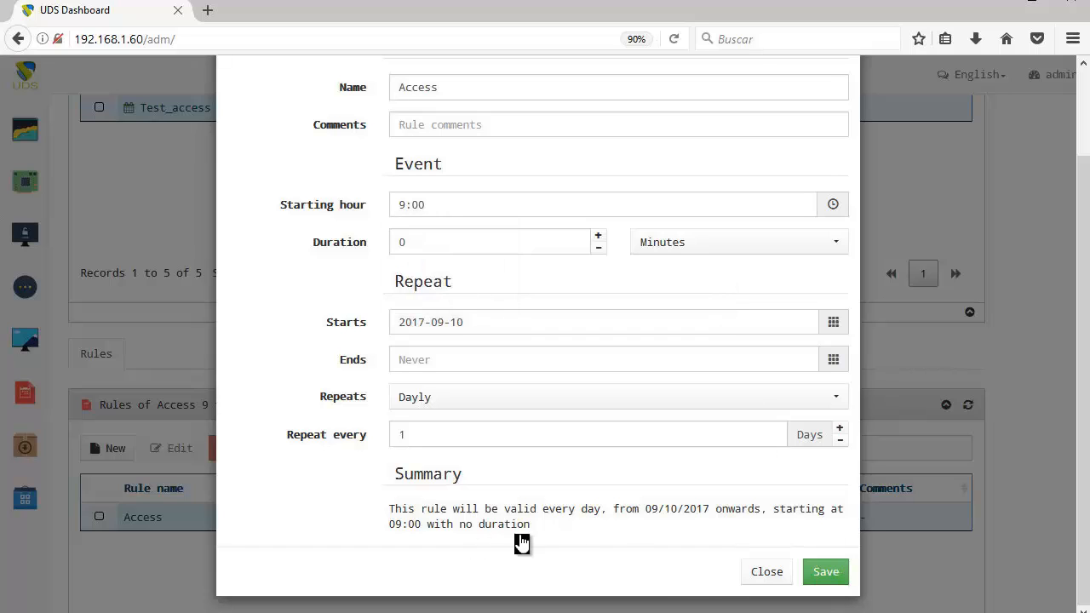
{"action": "left_click_drag", "start_coordinate": [532, 523], "coordinate": [392, 506]}
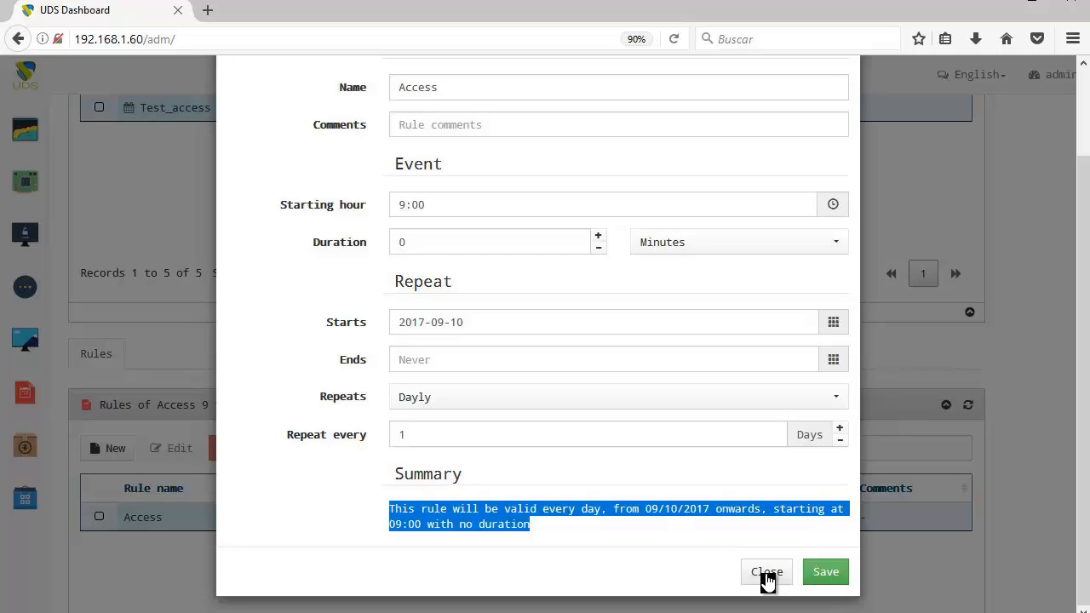
Enter 9 as the new rule's duration and discard the rule without saving it
{"action": "left_click", "coordinate": [452, 242]}
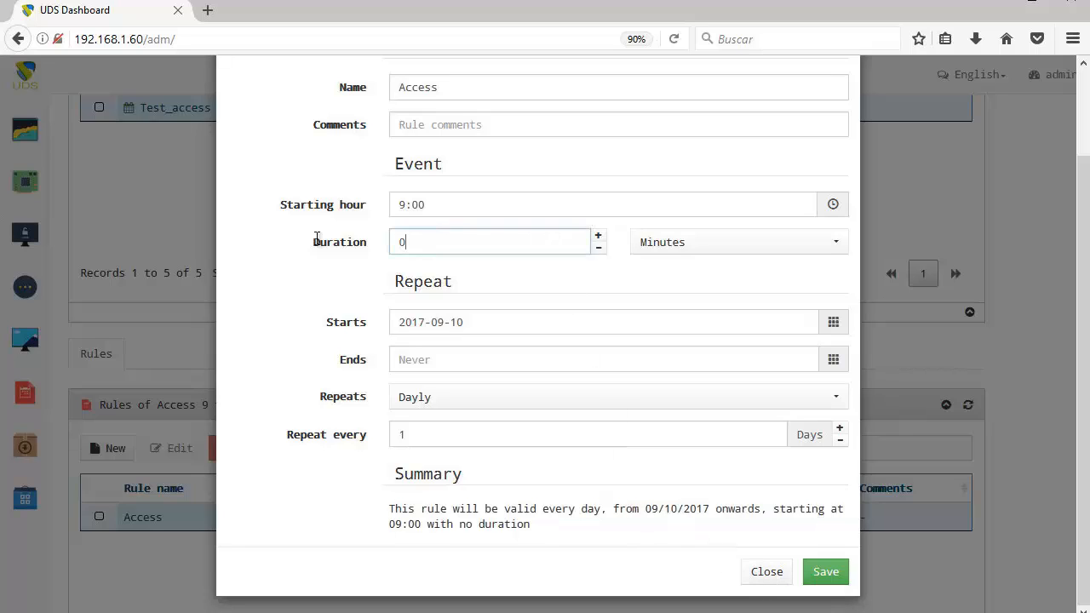
{"action": "left_click", "coordinate": [316, 240]}
{"action": "type", "text": "9"}
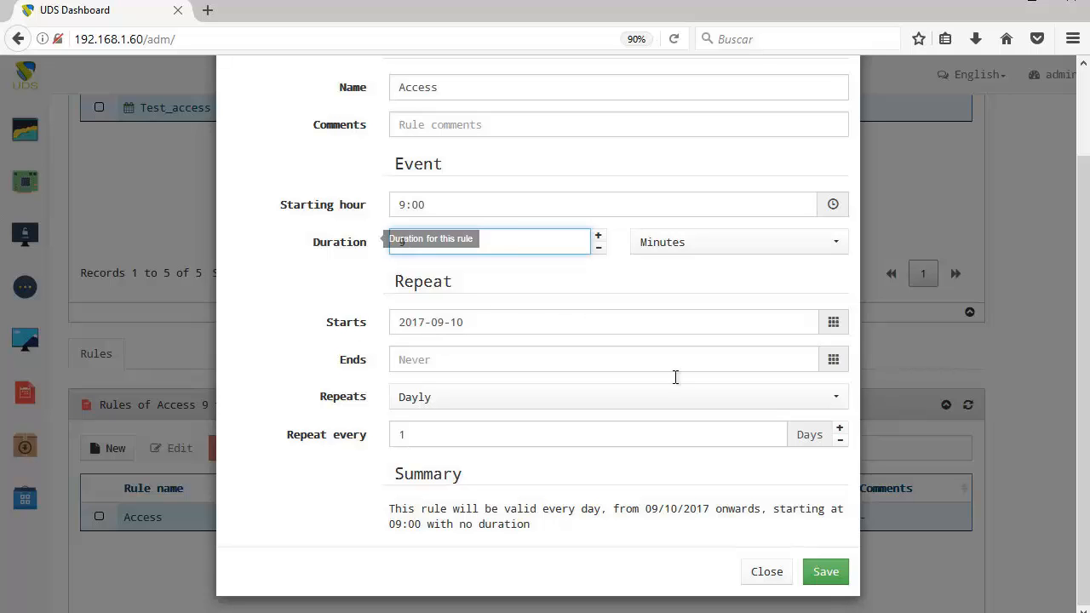
{"action": "left_click", "coordinate": [762, 579]}
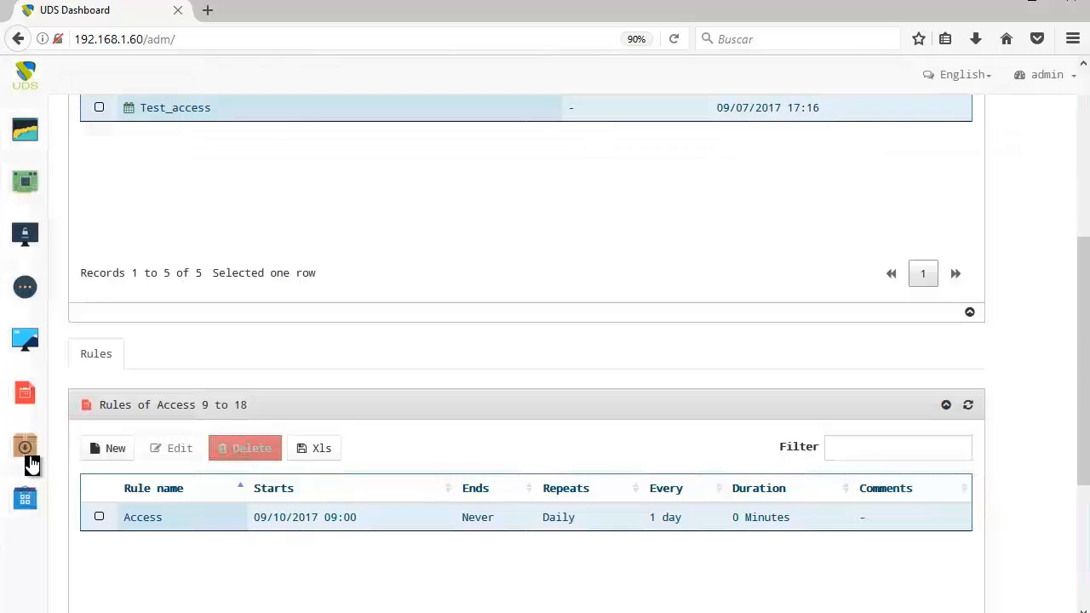
Open the calendar access restrictions of the Wintestfree2 service pool
{"action": "left_click", "coordinate": [29, 460]}
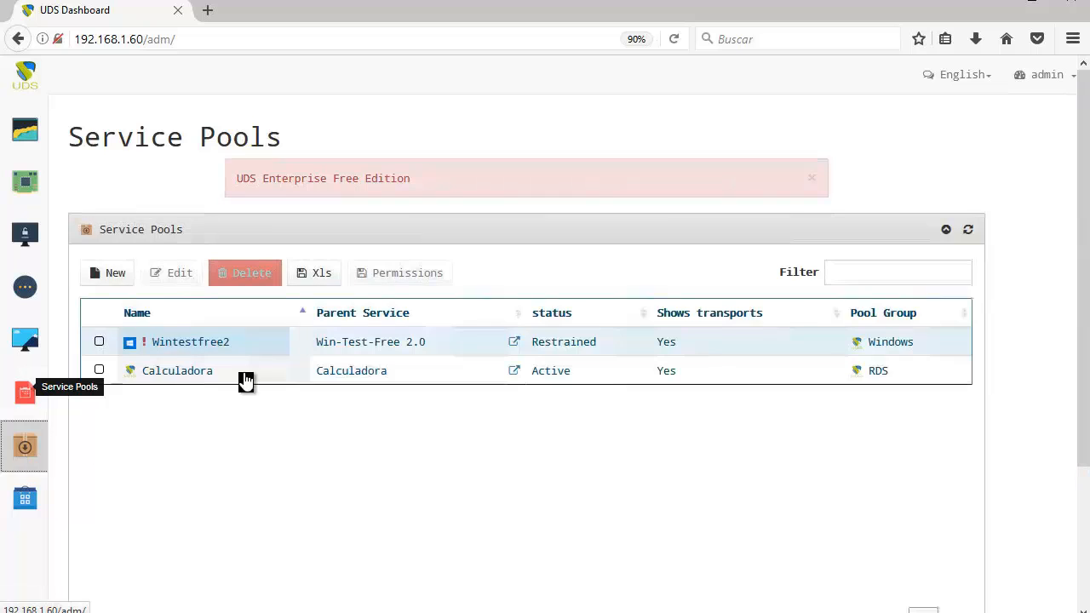
{"action": "left_click", "coordinate": [255, 355]}
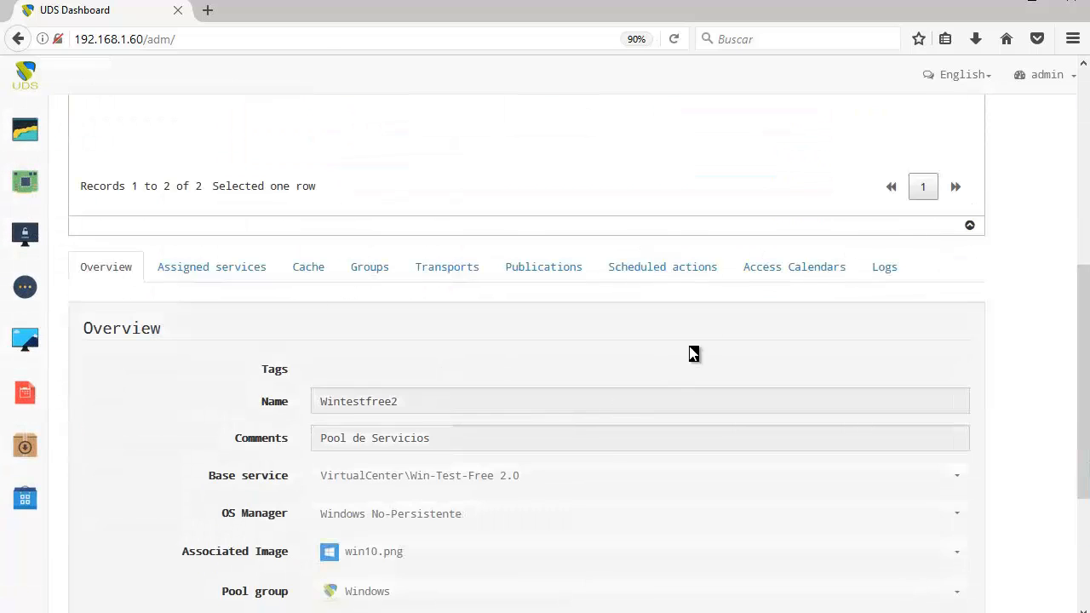
{"action": "left_click", "coordinate": [770, 269]}
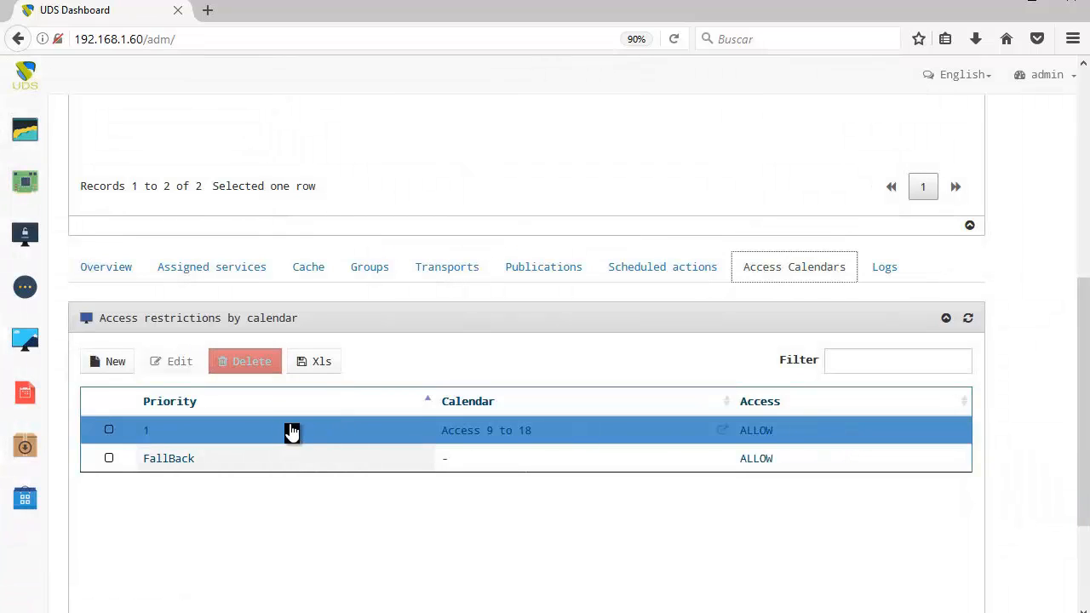
Add the Access 9-18 calendar to the pool with priority 1 and access action ALLOW, and select its entry
{"action": "left_click", "coordinate": [114, 362]}
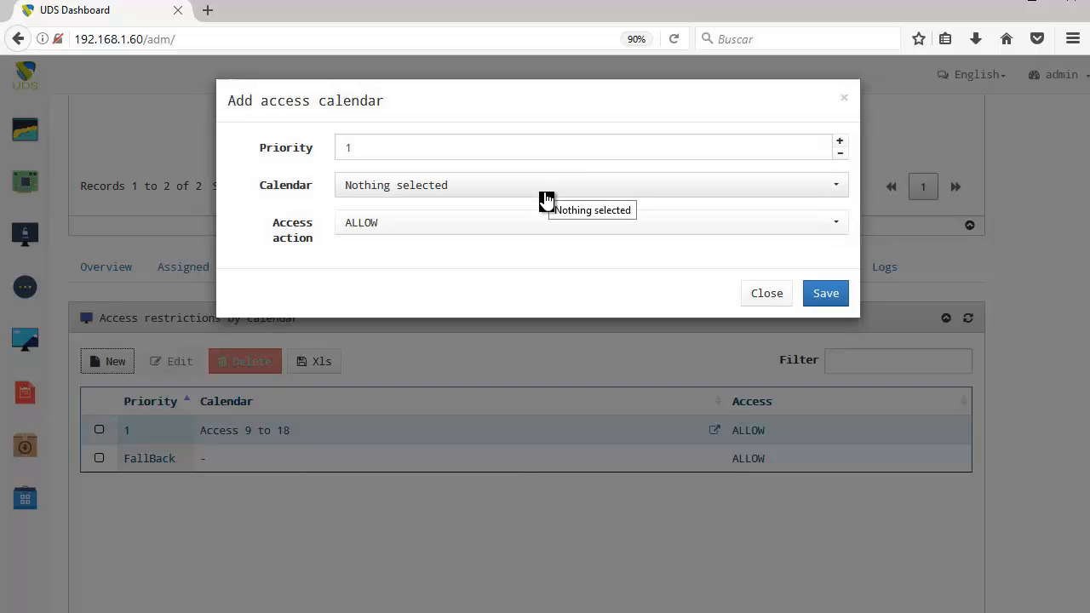
{"action": "left_click", "coordinate": [549, 194]}
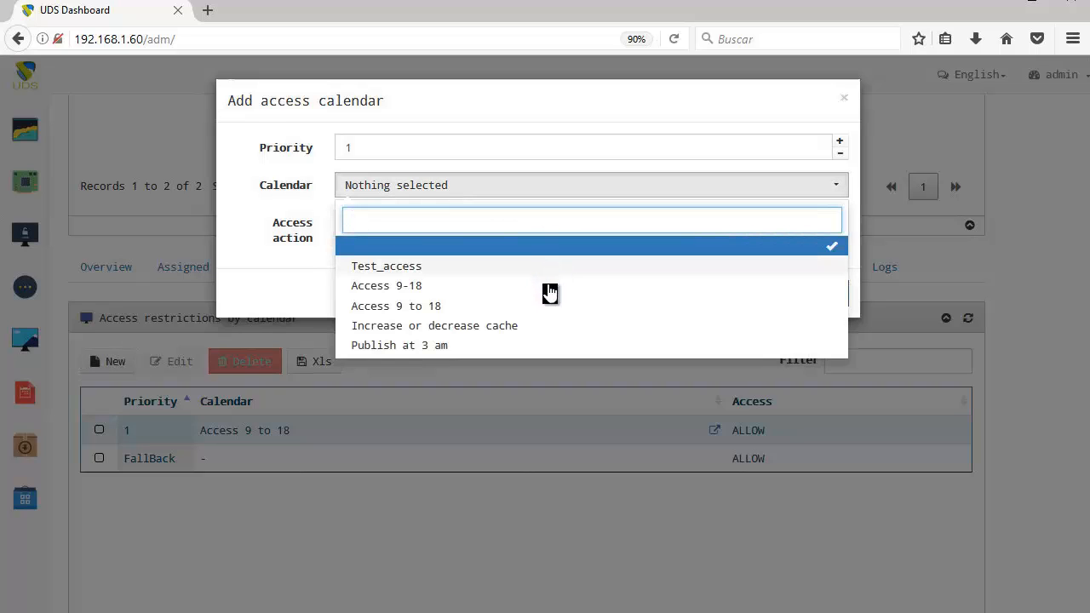
{"action": "left_click", "coordinate": [551, 287]}
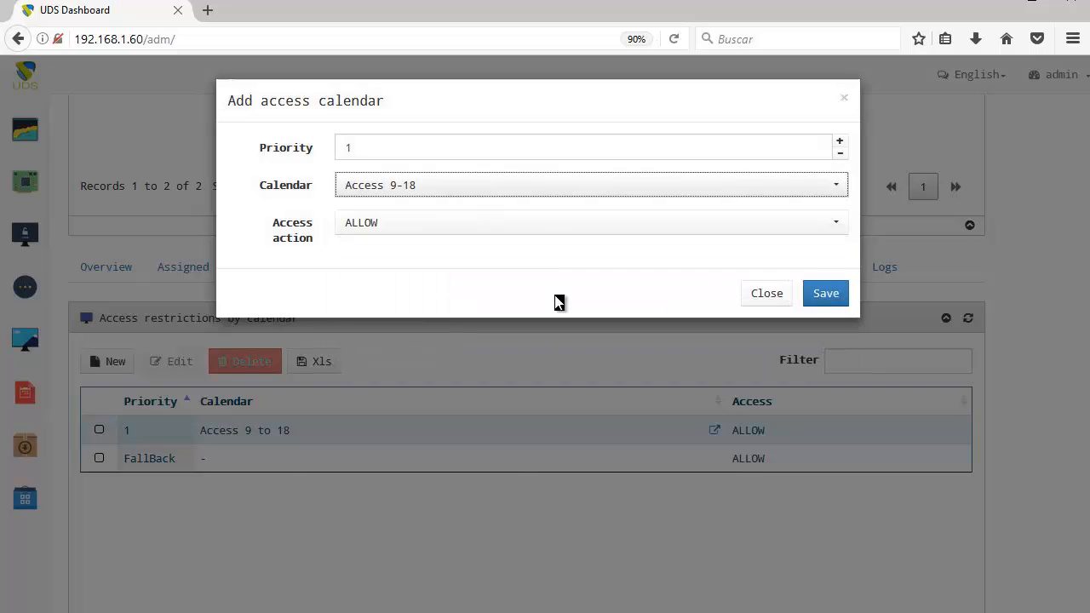
{"action": "left_click", "coordinate": [819, 298]}
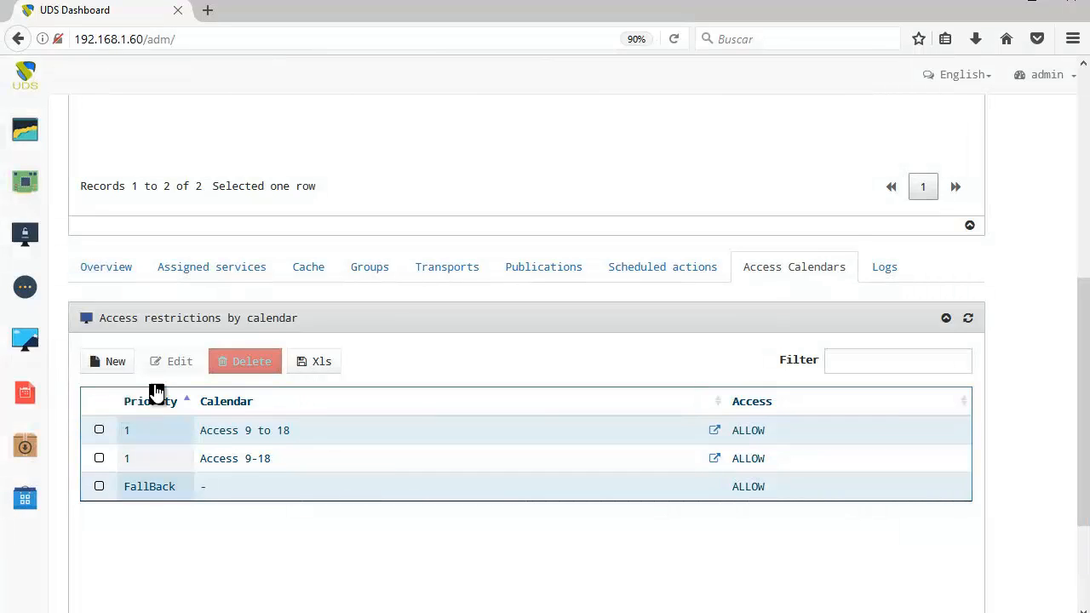
{"action": "left_click", "coordinate": [275, 459]}
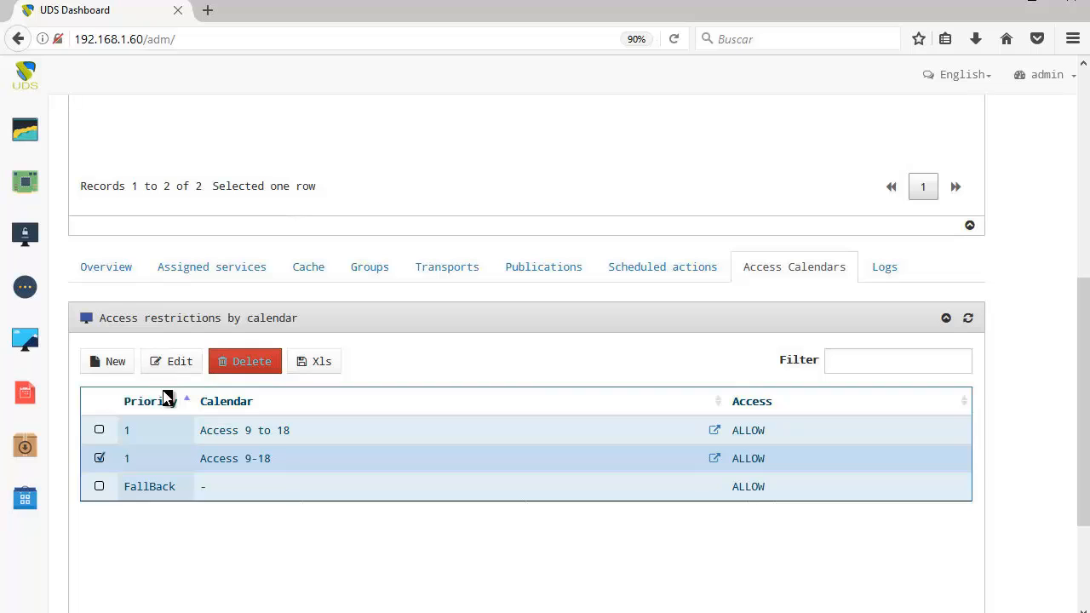
Return to the calendars and start a new rule named Class for the Access 9 to 18 calendar
{"action": "left_click", "coordinate": [31, 391]}
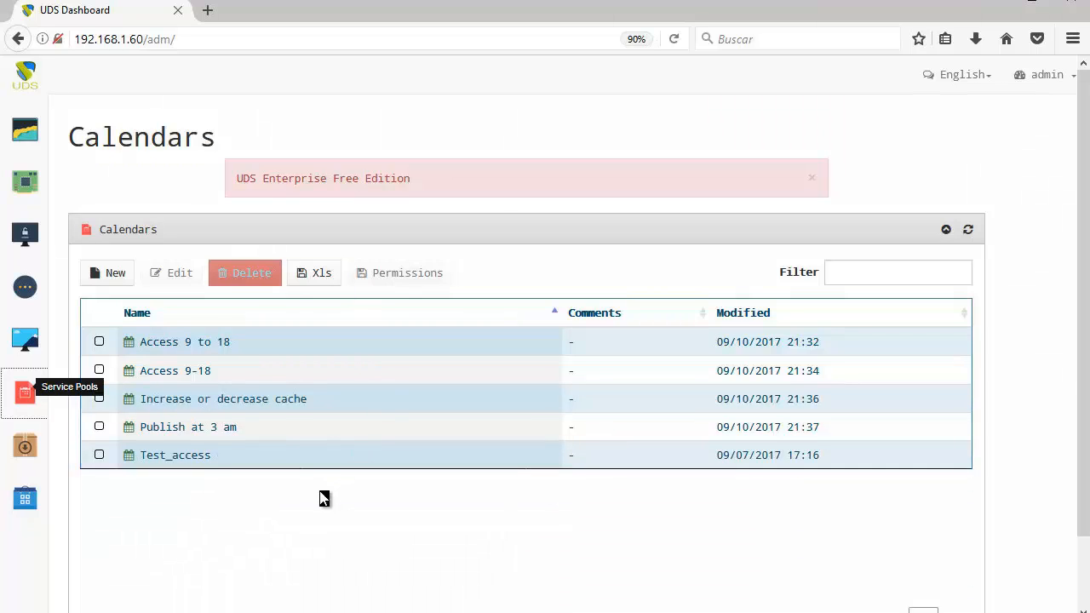
{"action": "left_click", "coordinate": [214, 462]}
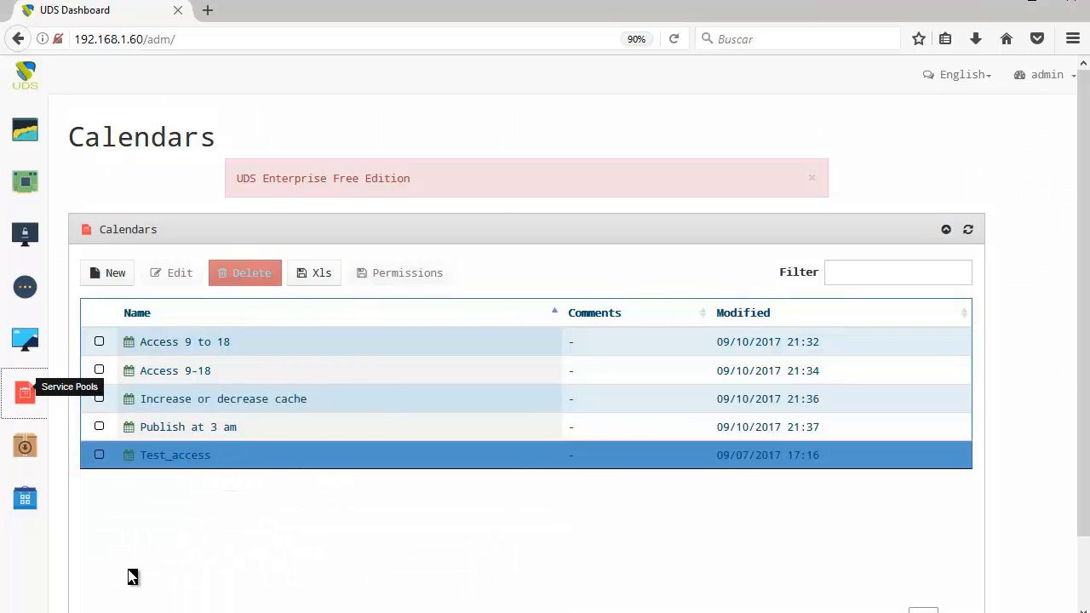
{"action": "scroll", "coordinate": [165, 494], "scroll_direction": "down", "scroll_amount": 2}
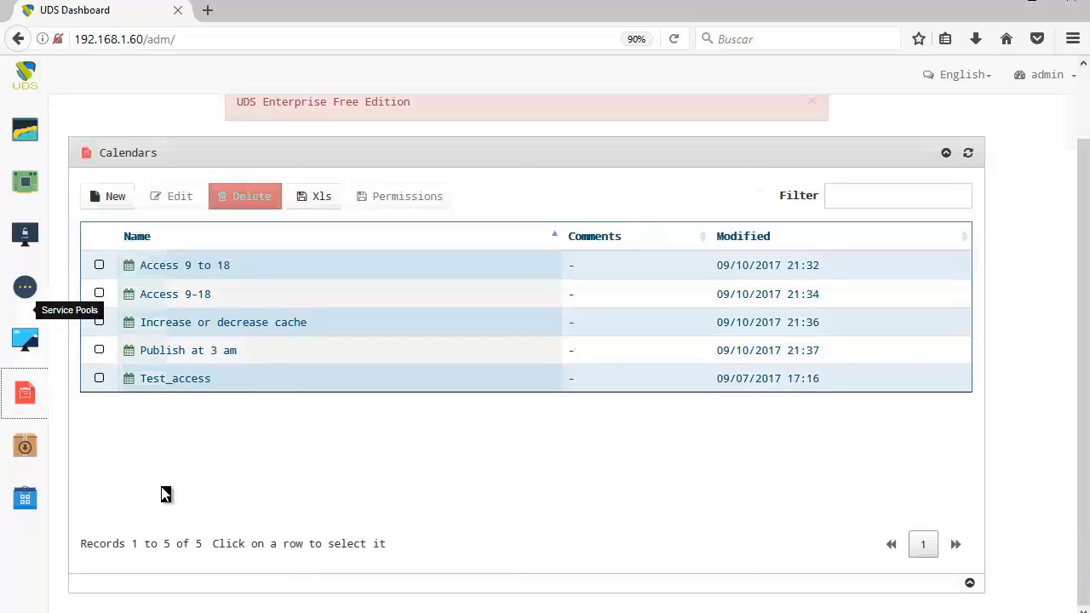
{"action": "left_click", "coordinate": [197, 275]}
{"action": "scroll", "coordinate": [189, 495], "scroll_direction": "down", "scroll_amount": 1}
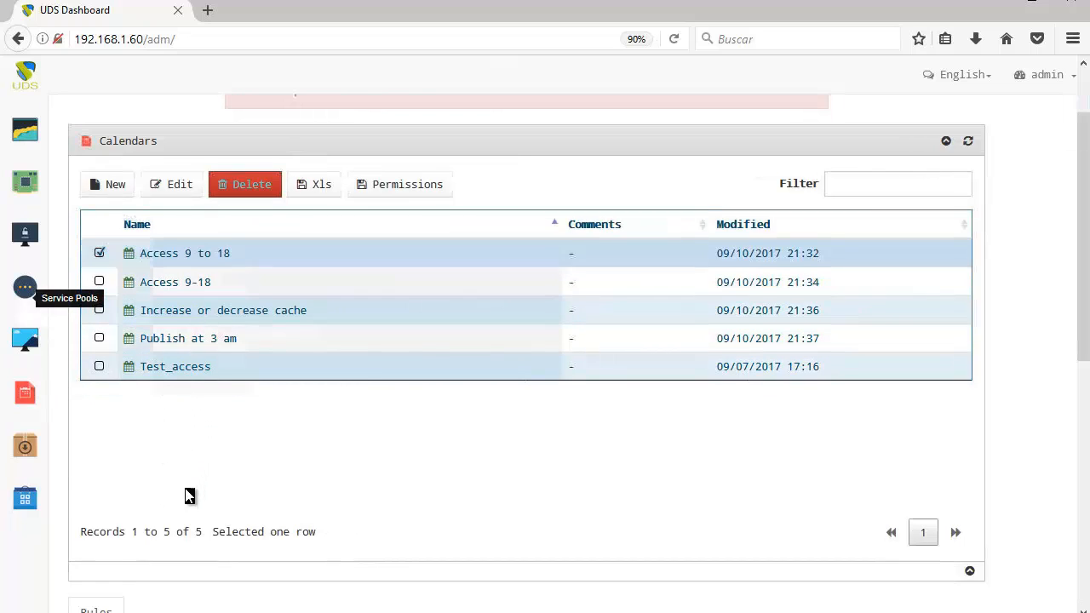
{"action": "scroll", "coordinate": [110, 588], "scroll_direction": "down", "scroll_amount": 5}
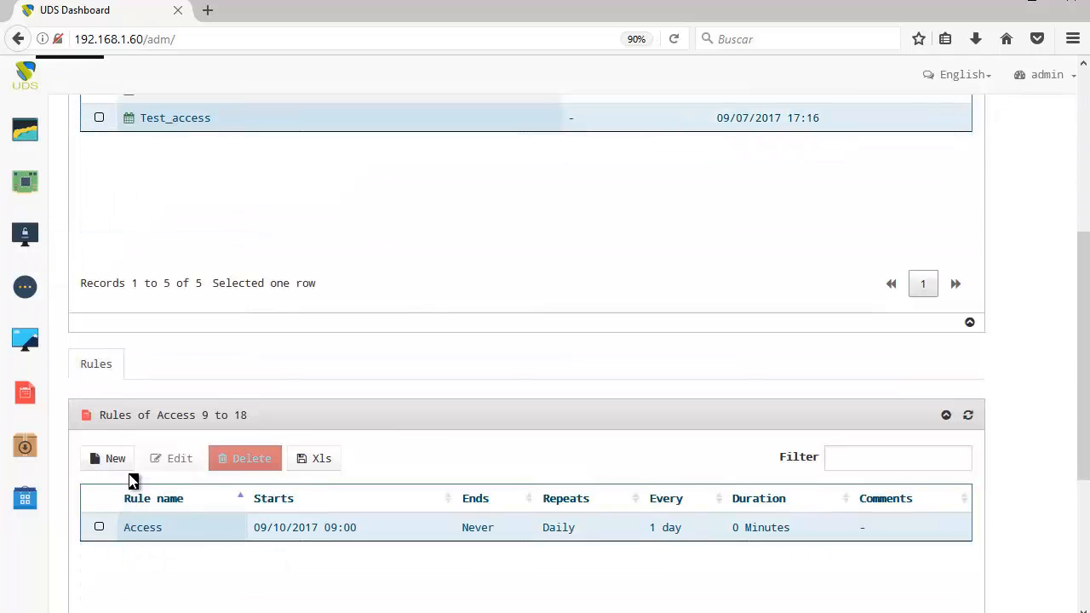
{"action": "left_click", "coordinate": [113, 458]}
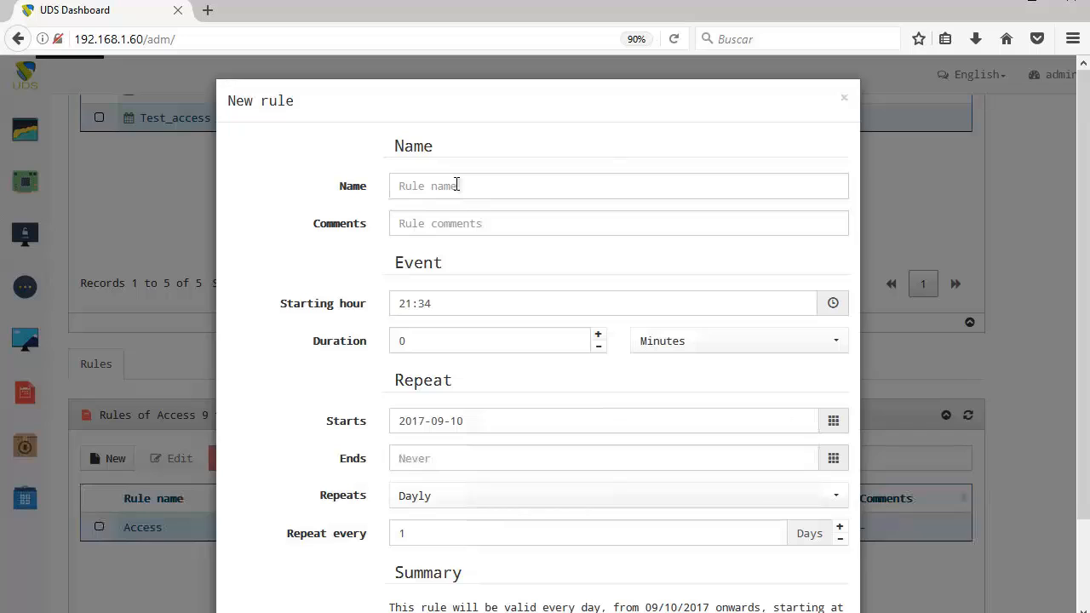
{"action": "left_click", "coordinate": [456, 185]}
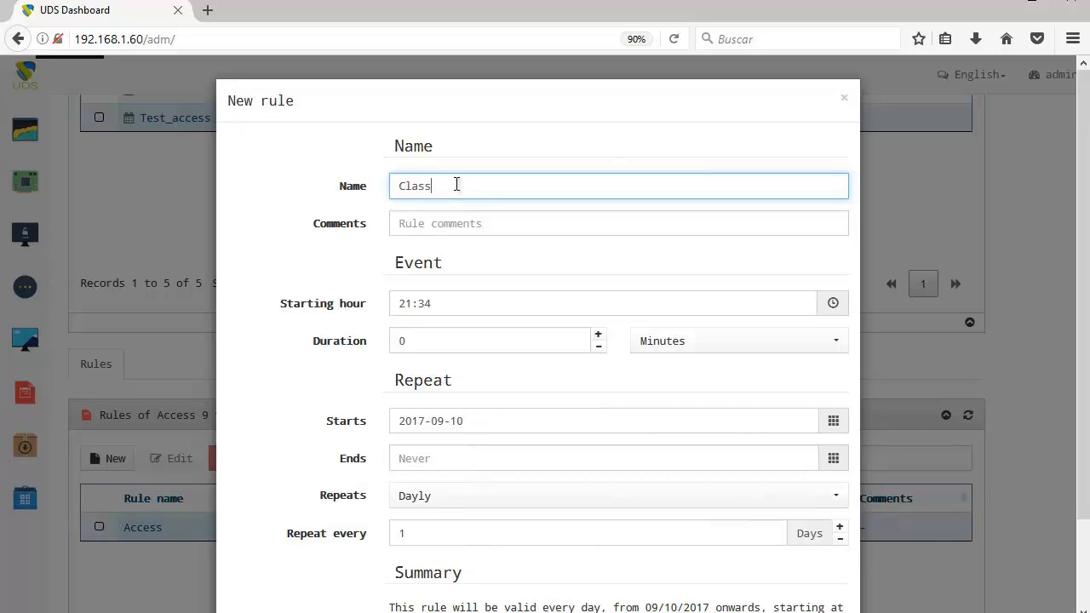
Set the Class rule's starting hour to 10:19 and discard the rule without saving it
{"action": "left_click", "coordinate": [447, 304]}
{"action": "left_click", "coordinate": [832, 308]}
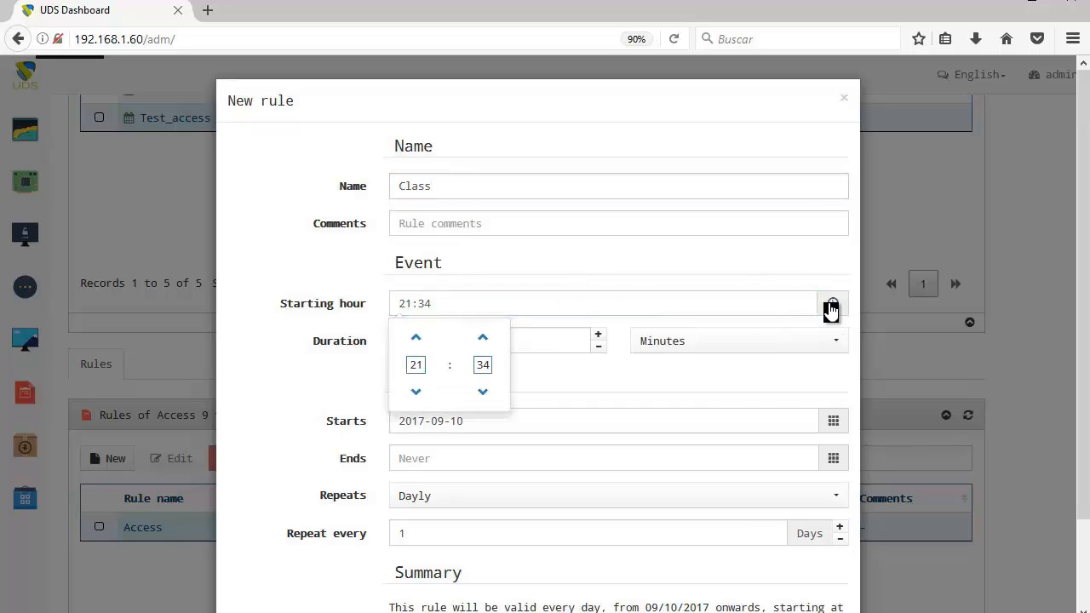
{"action": "left_click", "coordinate": [416, 394]}
{"action": "left_click", "coordinate": [416, 394]}
{"action": "left_click", "coordinate": [416, 393]}
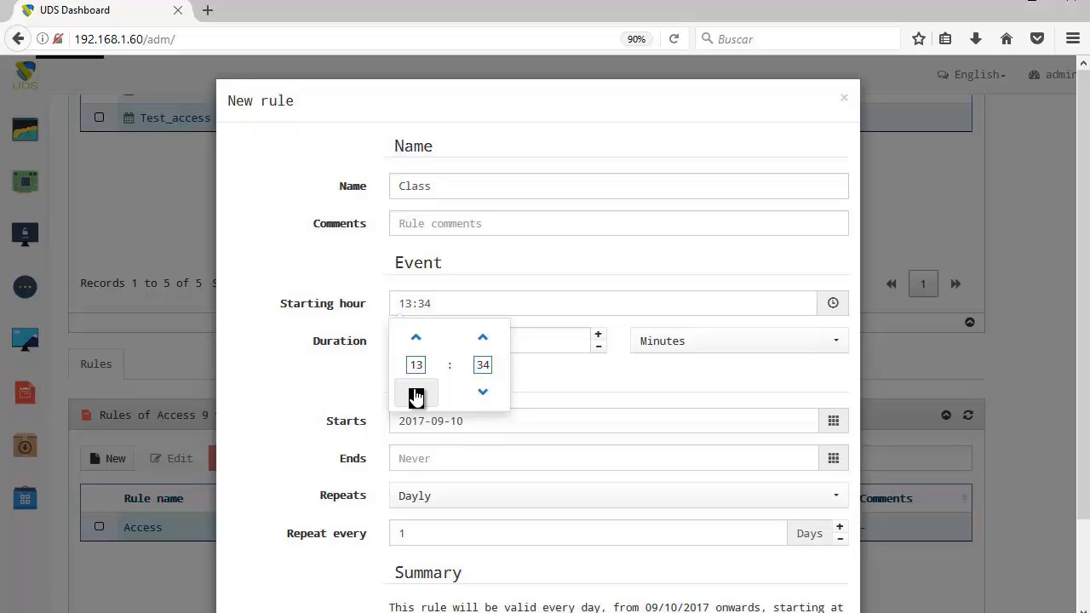
{"action": "left_click", "coordinate": [416, 393]}
{"action": "left_click", "coordinate": [416, 393]}
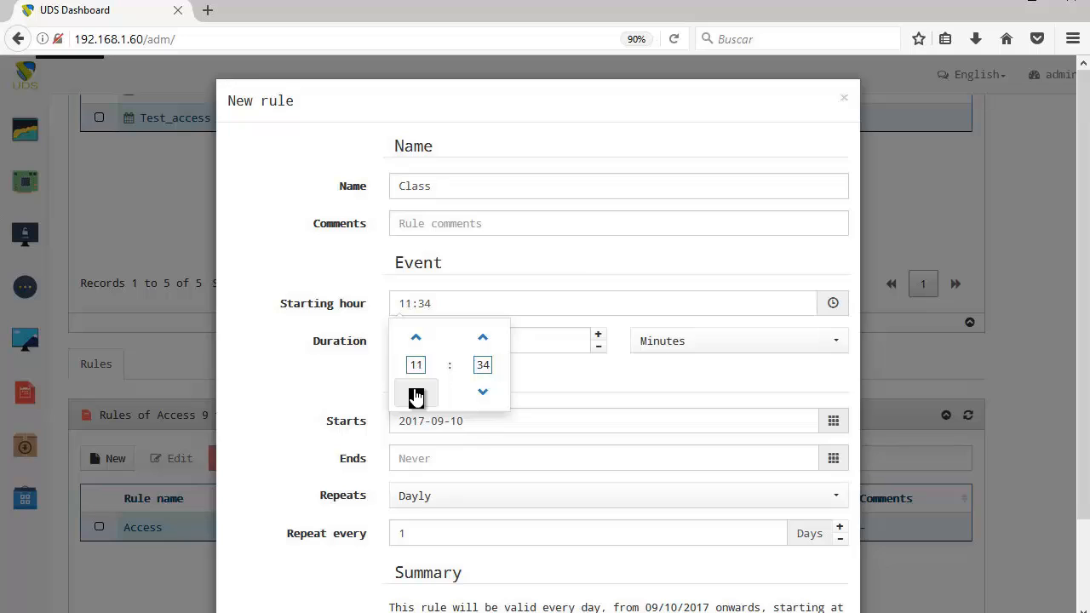
{"action": "left_click", "coordinate": [485, 394]}
{"action": "left_click", "coordinate": [485, 394]}
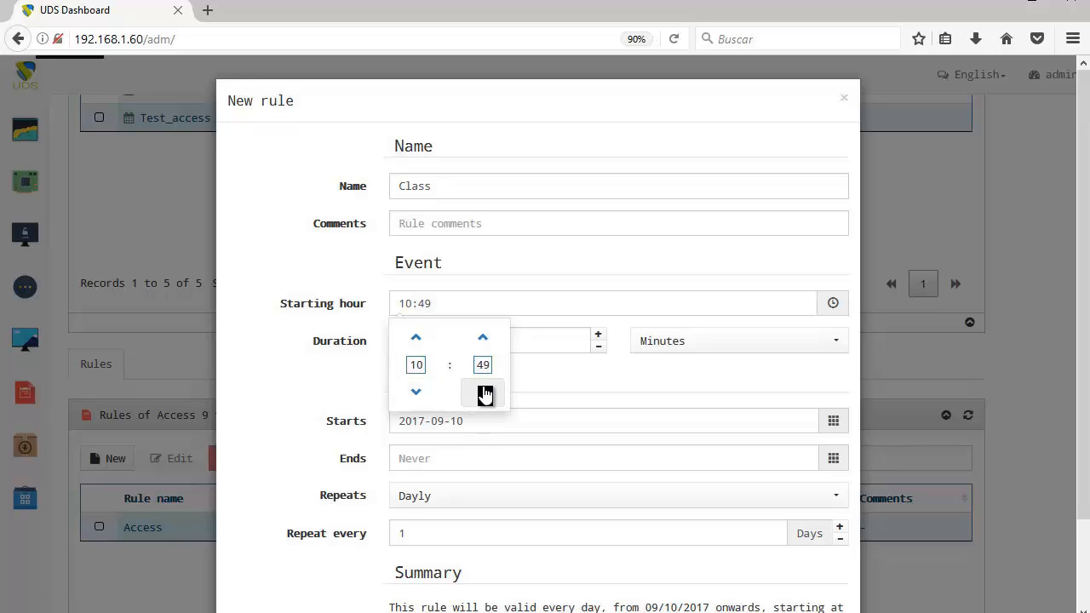
{"action": "left_click", "coordinate": [484, 393]}
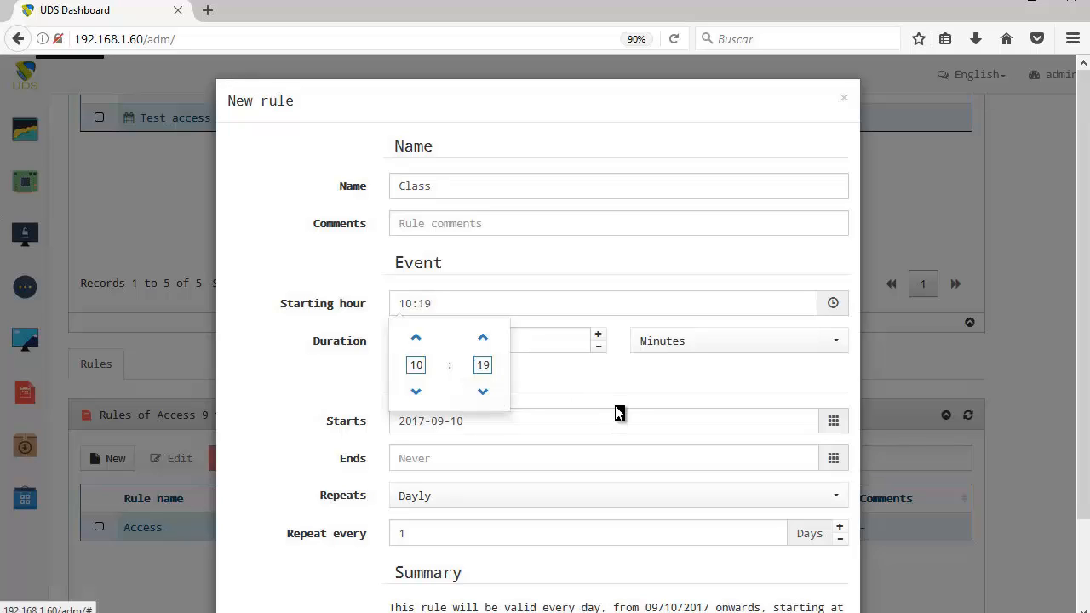
{"action": "left_click", "coordinate": [586, 401]}
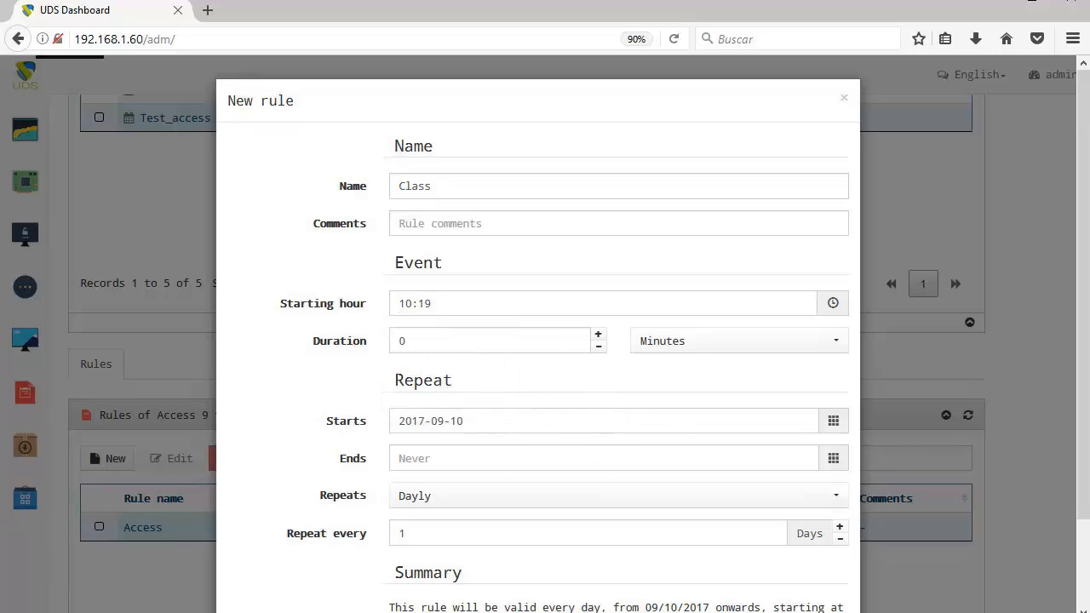
{"action": "left_click", "coordinate": [844, 109]}
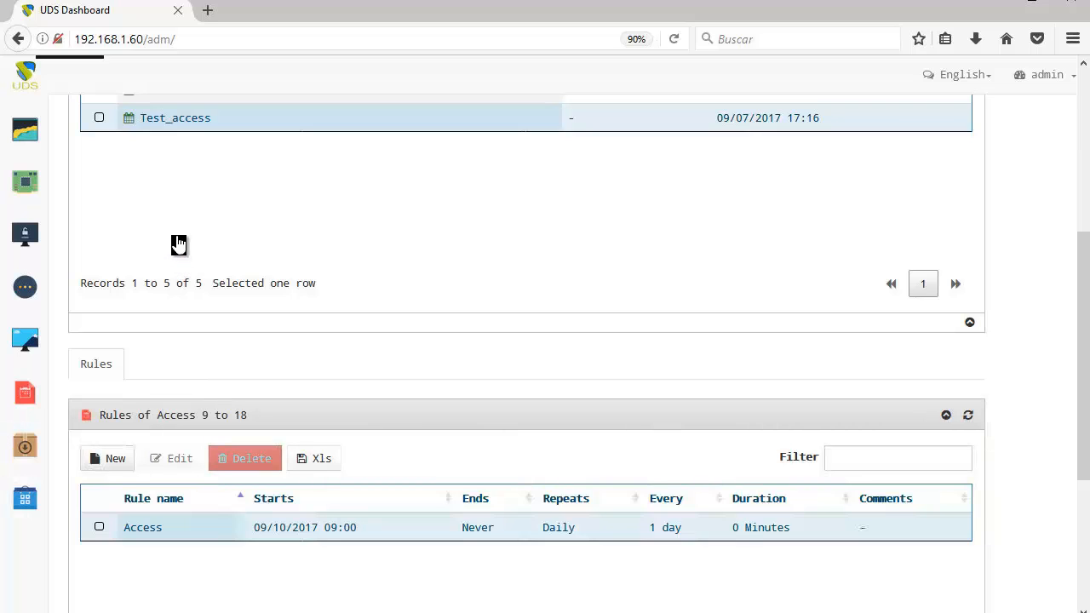
Select the Increase or decrease cache calendar and view the list of service pools
{"action": "scroll", "coordinate": [185, 243], "scroll_direction": "up", "scroll_amount": 5}
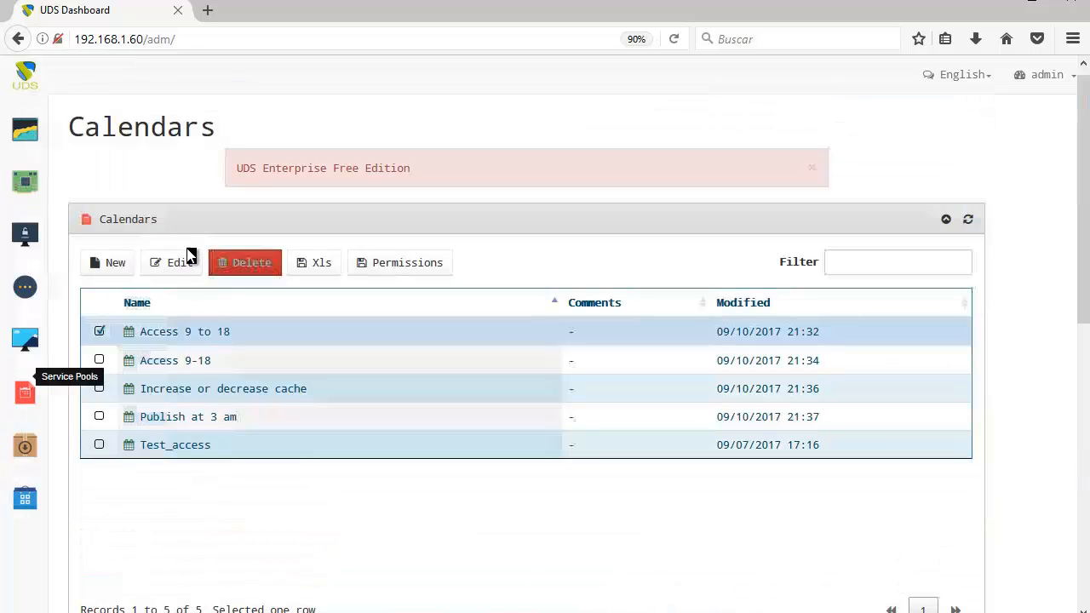
{"action": "left_click", "coordinate": [208, 396]}
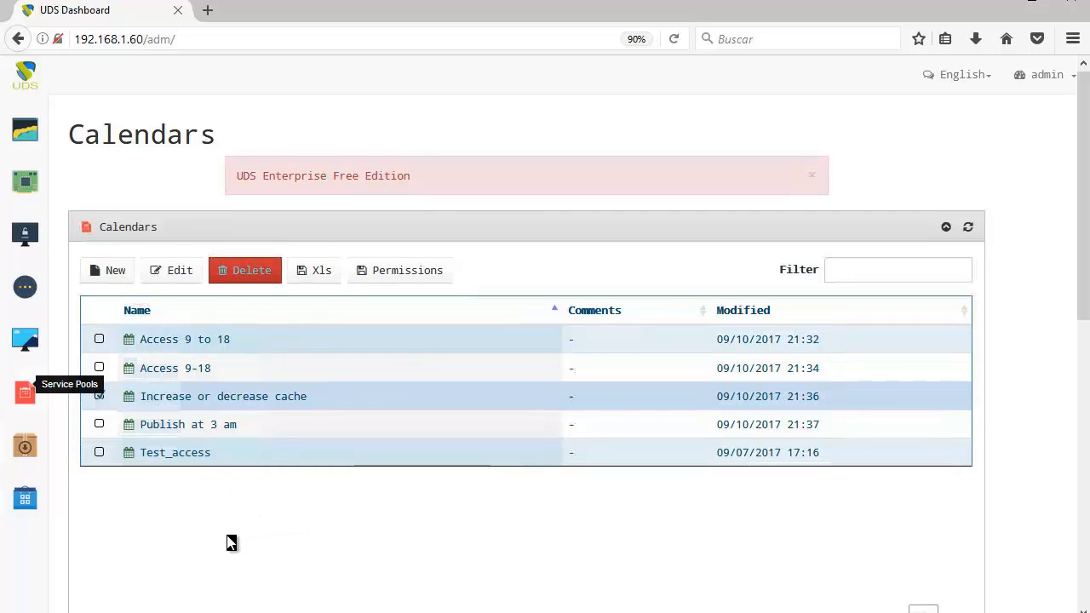
{"action": "scroll", "coordinate": [241, 533], "scroll_direction": "down", "scroll_amount": 2}
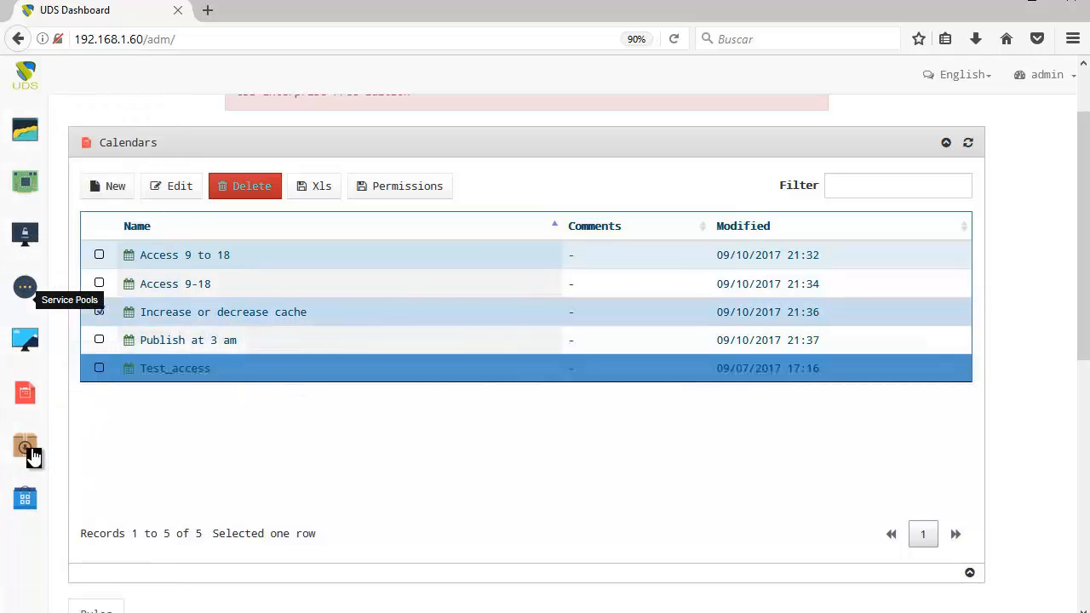
{"action": "mouse_move", "coordinate": [29, 425]}
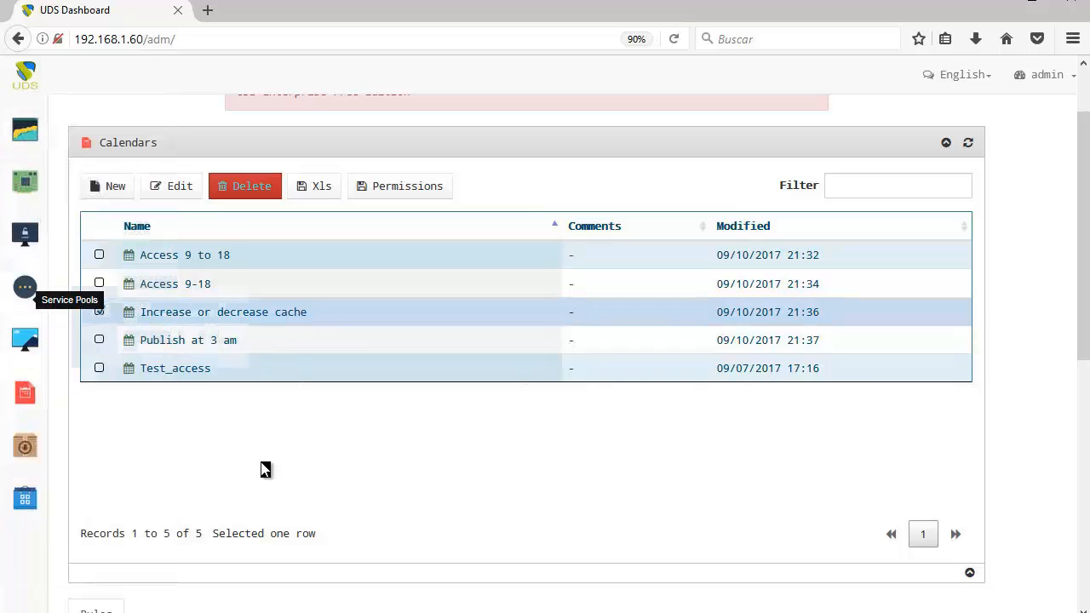
{"action": "left_click", "coordinate": [30, 411]}
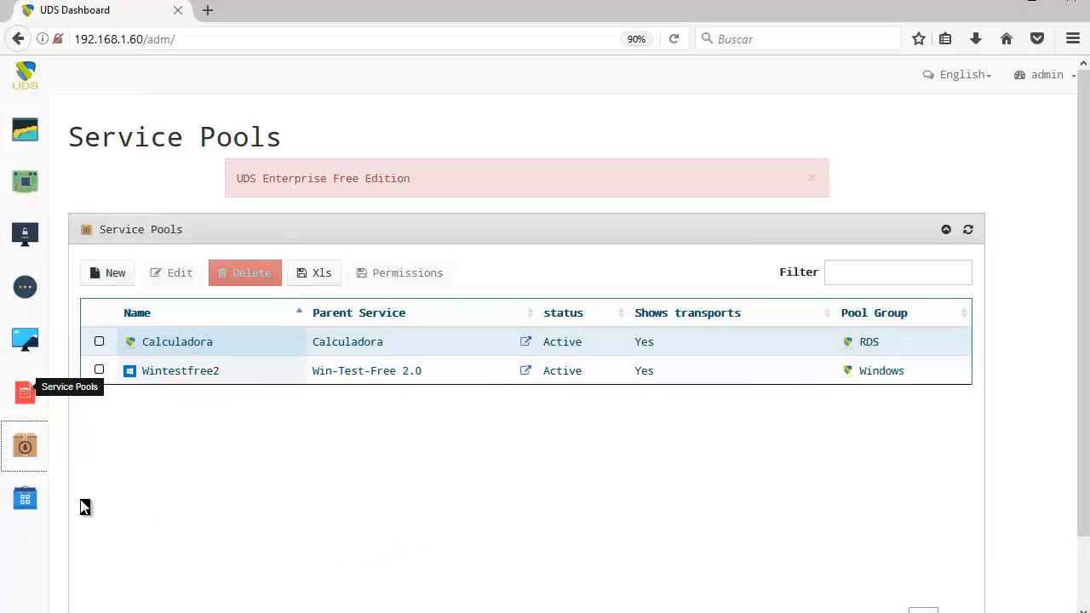
Return to the calendars and display the rules of the Increase or decrease cache calendar
{"action": "left_click", "coordinate": [32, 402]}
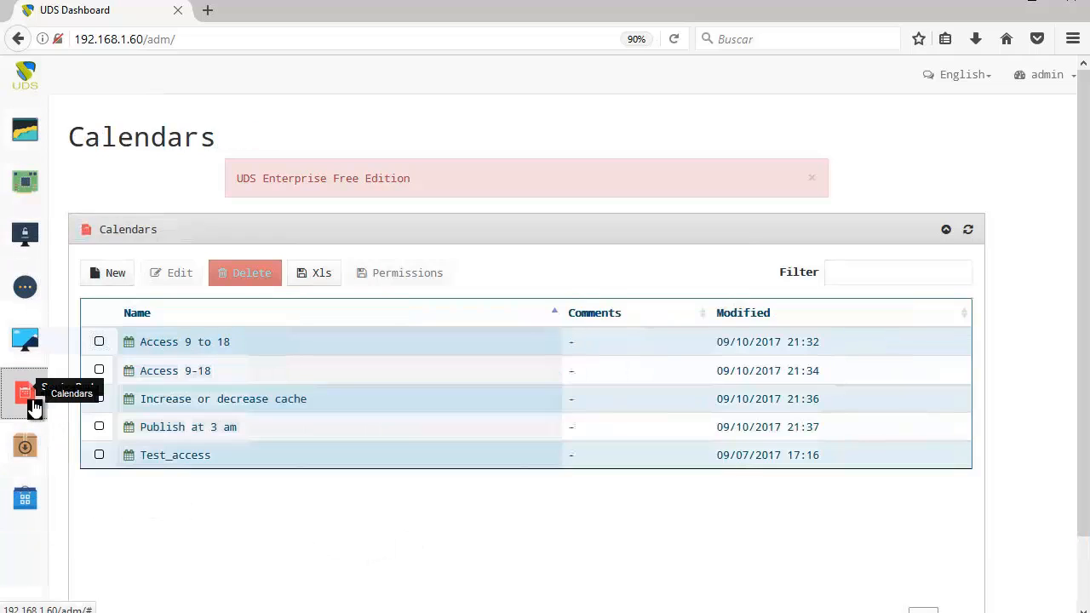
{"action": "left_click", "coordinate": [293, 405]}
{"action": "left_click", "coordinate": [370, 415]}
{"action": "left_click", "coordinate": [263, 393]}
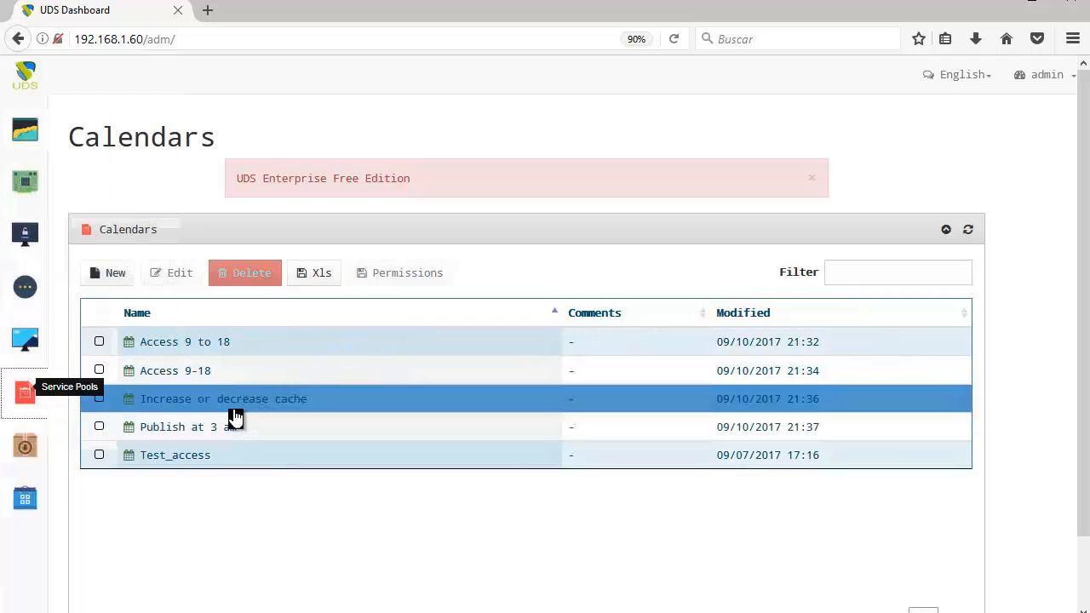
{"action": "left_click", "coordinate": [235, 417]}
{"action": "left_click", "coordinate": [235, 413]}
{"action": "left_click", "coordinate": [98, 423]}
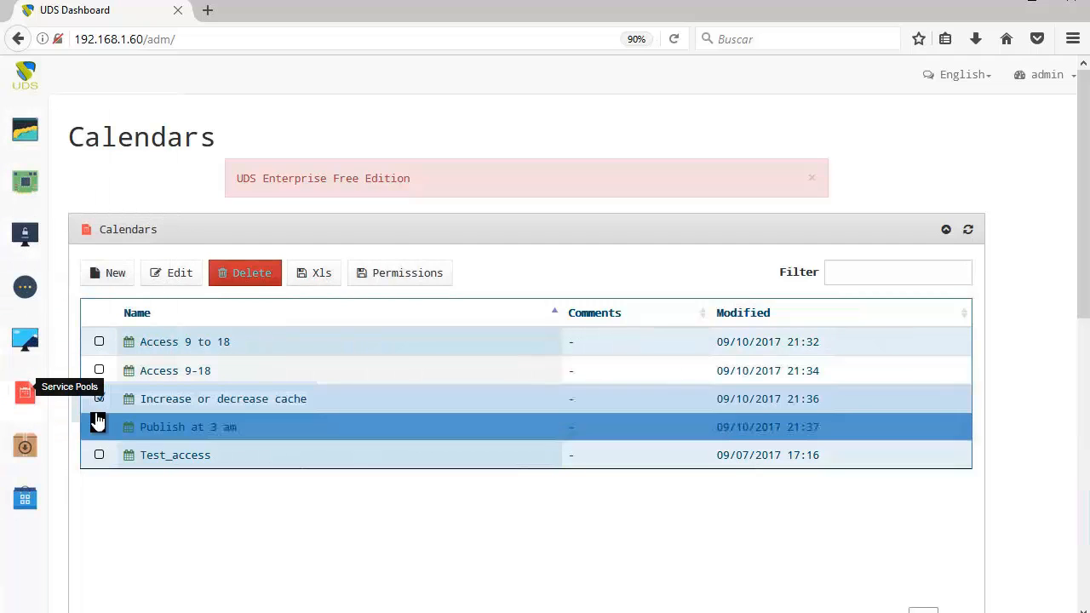
{"action": "left_click", "coordinate": [99, 423]}
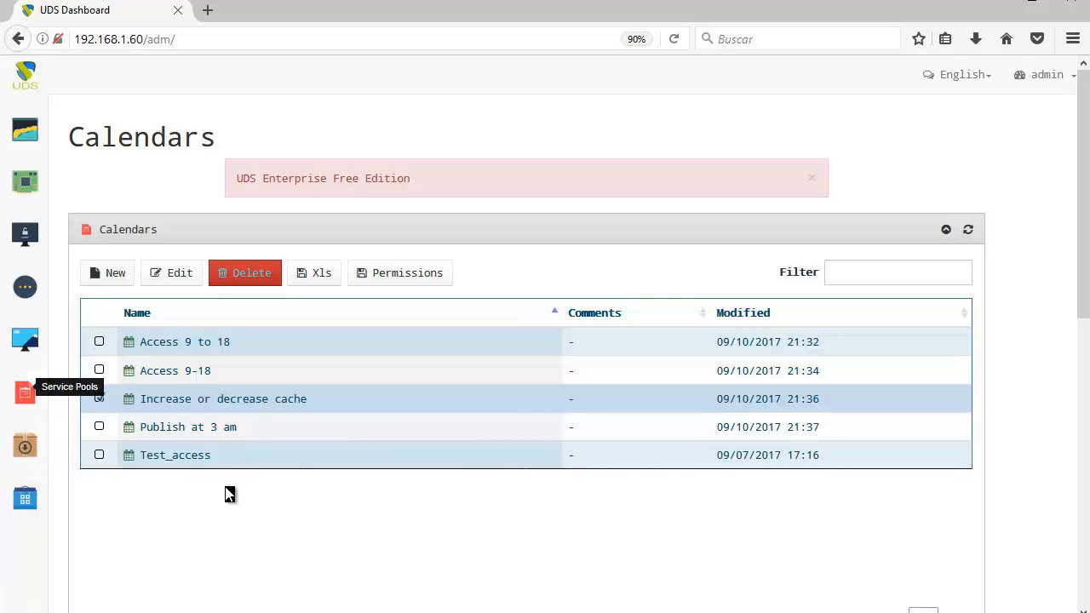
{"action": "scroll", "coordinate": [160, 505], "scroll_direction": "down", "scroll_amount": 1}
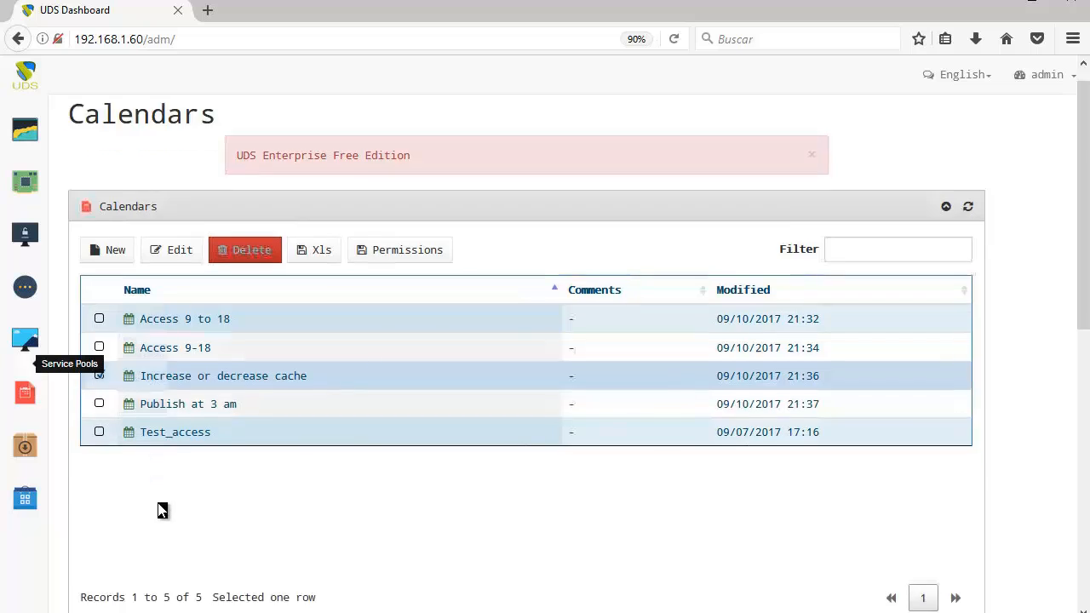
{"action": "scroll", "coordinate": [161, 508], "scroll_direction": "down", "scroll_amount": 5}
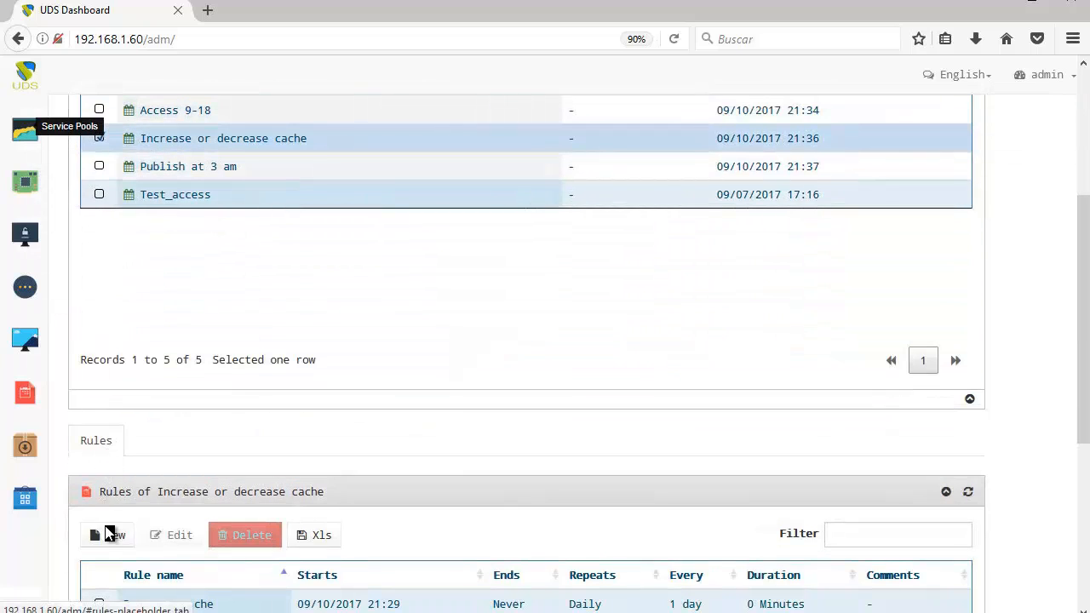
View the blank new-rule form for this calendar without saving and go back to the service pools
{"action": "left_click", "coordinate": [109, 534]}
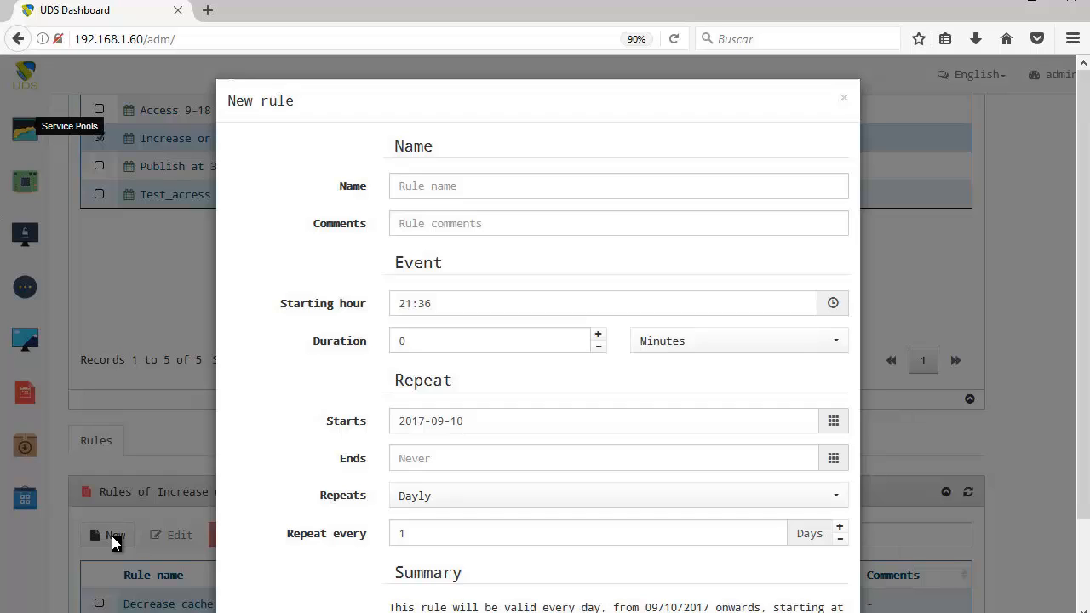
{"action": "left_click", "coordinate": [845, 104]}
{"action": "left_click", "coordinate": [39, 463]}
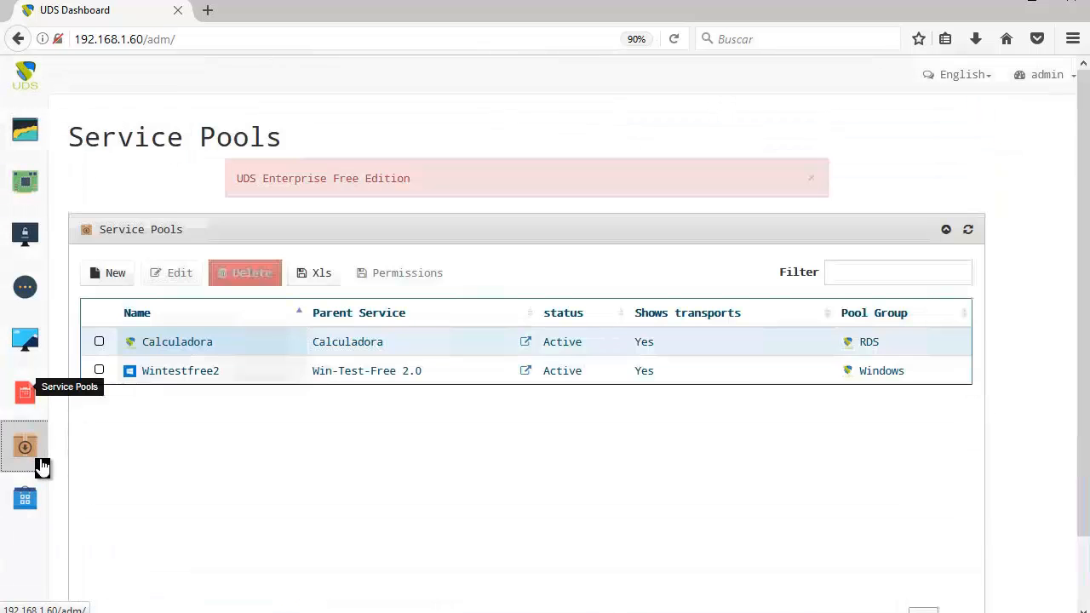
Select the Wintestfree2 service pool and display its scheduled actions
{"action": "left_click", "coordinate": [219, 375]}
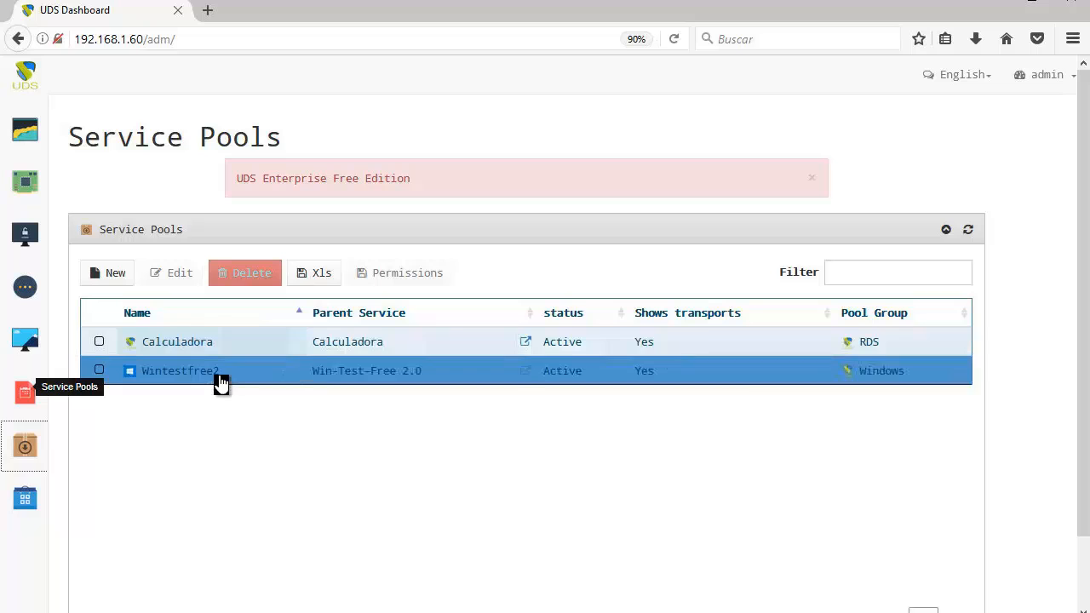
{"action": "left_click", "coordinate": [219, 376]}
{"action": "scroll", "coordinate": [357, 466], "scroll_direction": "down", "scroll_amount": 3}
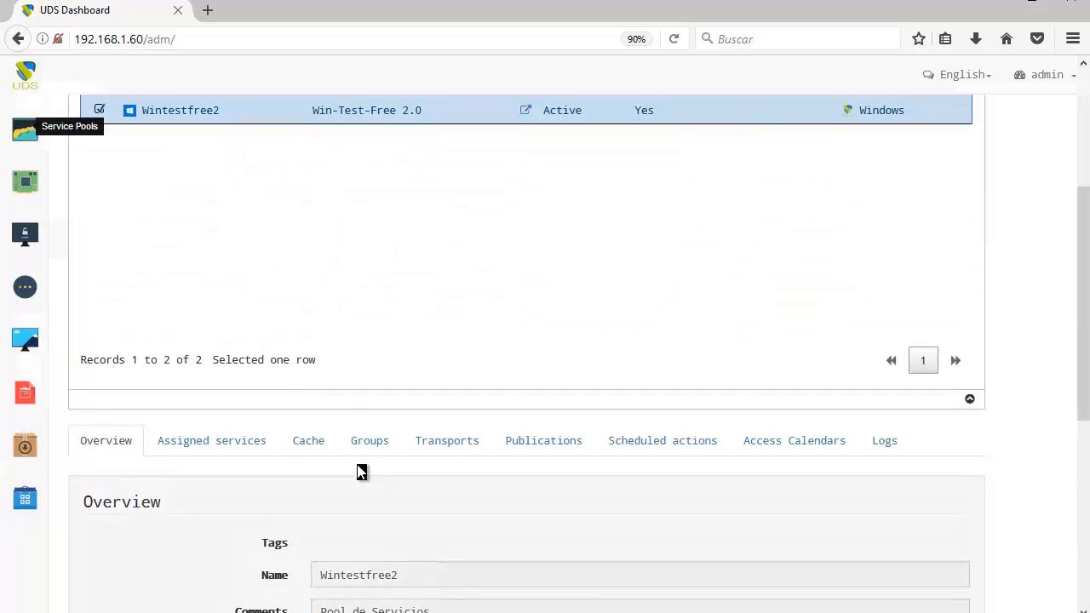
{"action": "scroll", "coordinate": [661, 423], "scroll_direction": "down", "scroll_amount": 2}
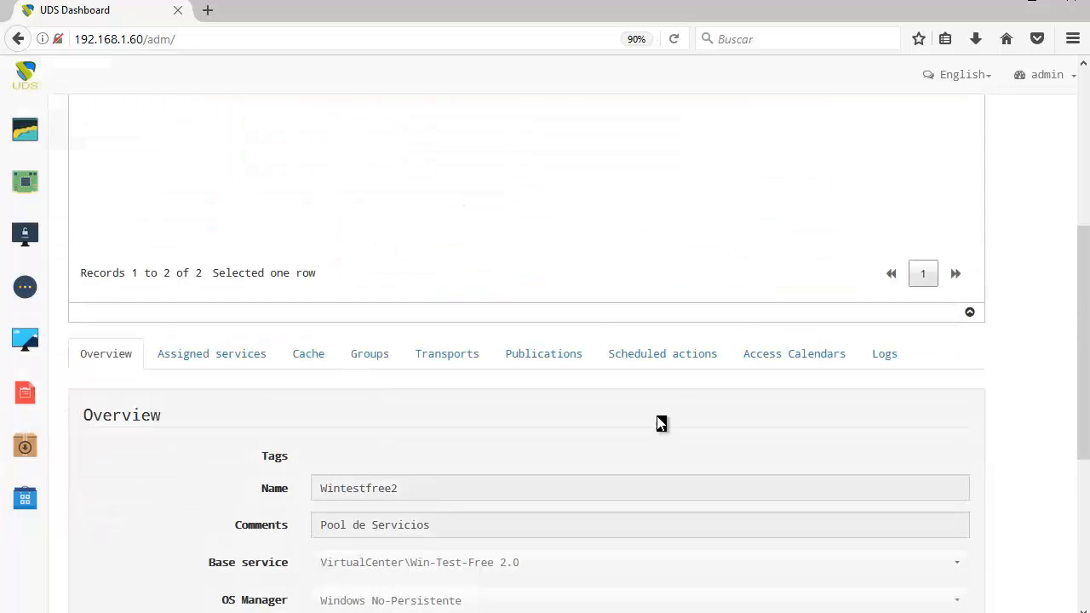
{"action": "left_click", "coordinate": [660, 360]}
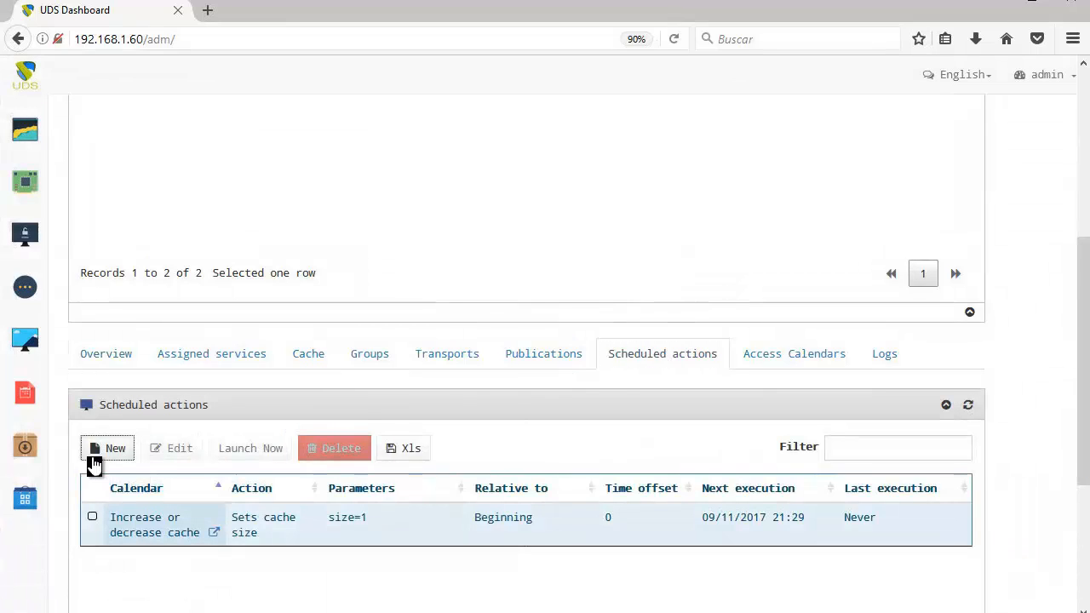
Fill in a new scheduled action with the Increase or decrease cache calendar and the Sets cache size action, and close it without saving
{"action": "left_click", "coordinate": [95, 451]}
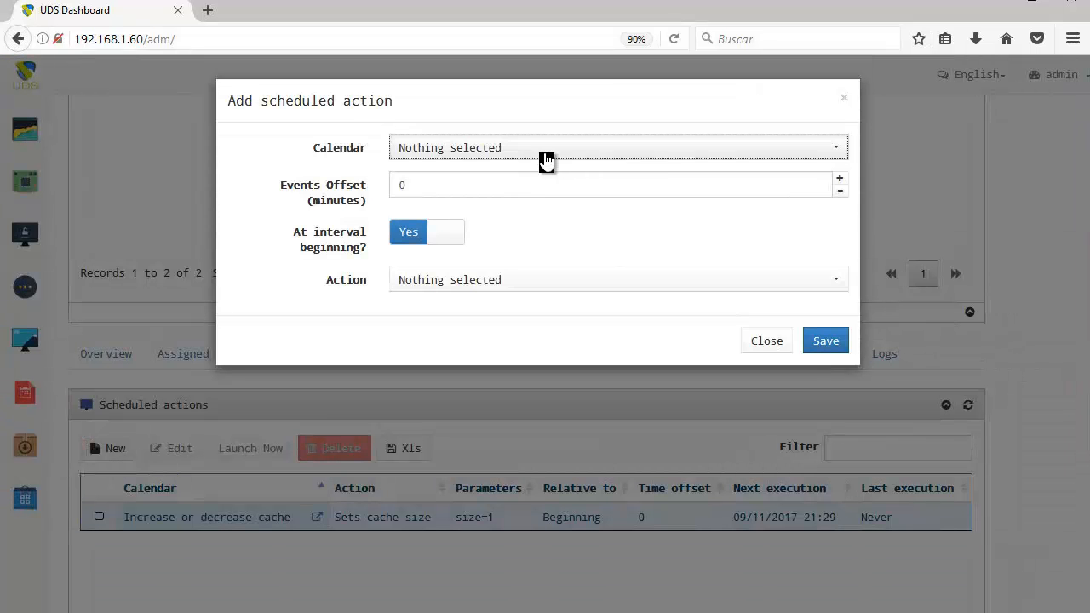
{"action": "left_click", "coordinate": [545, 151]}
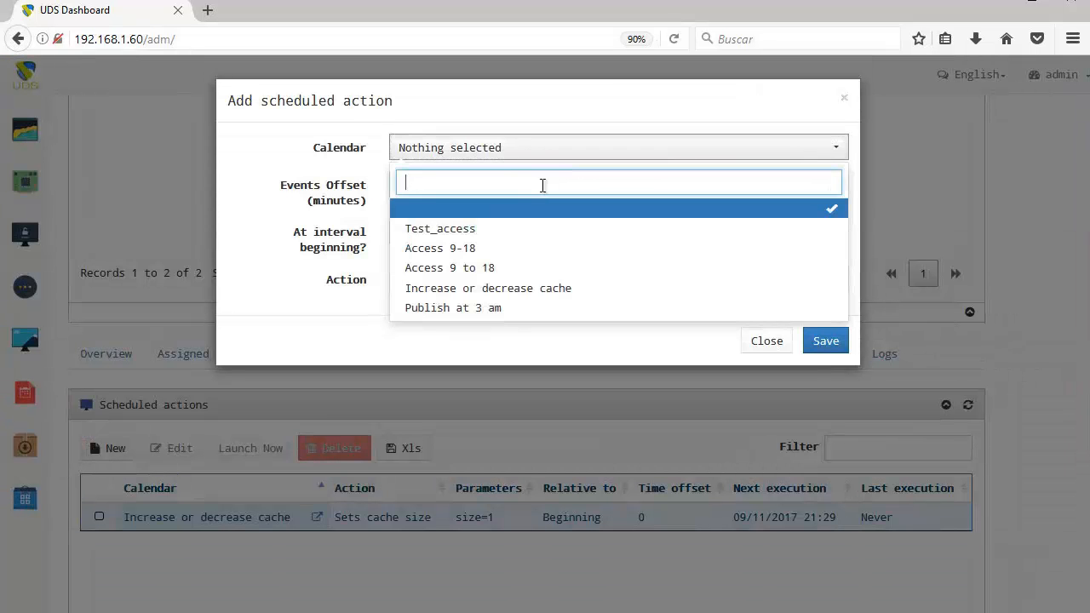
{"action": "left_click", "coordinate": [507, 290]}
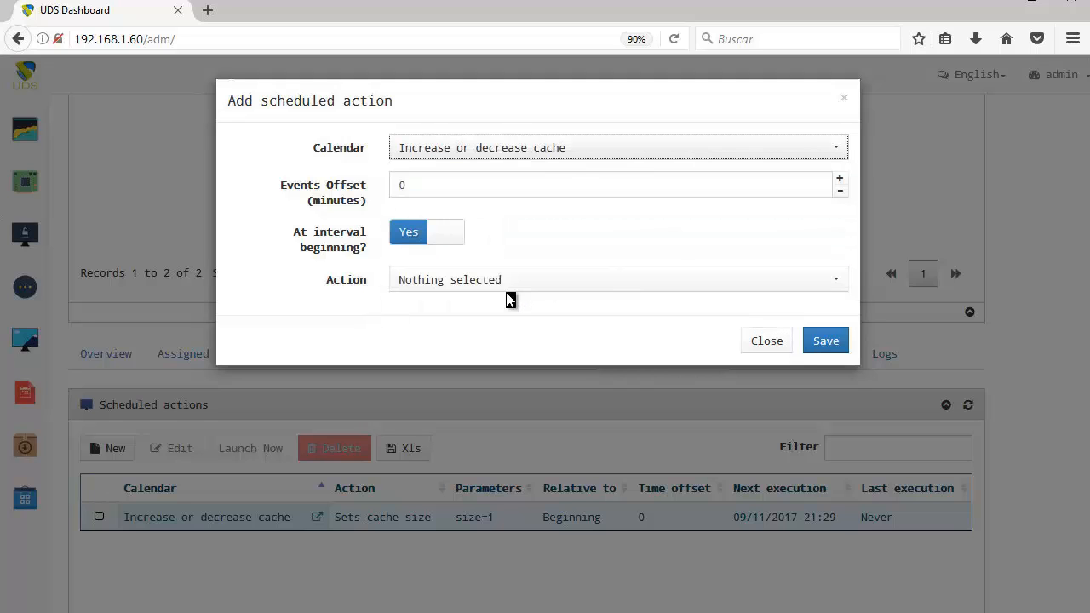
{"action": "left_click", "coordinate": [452, 290]}
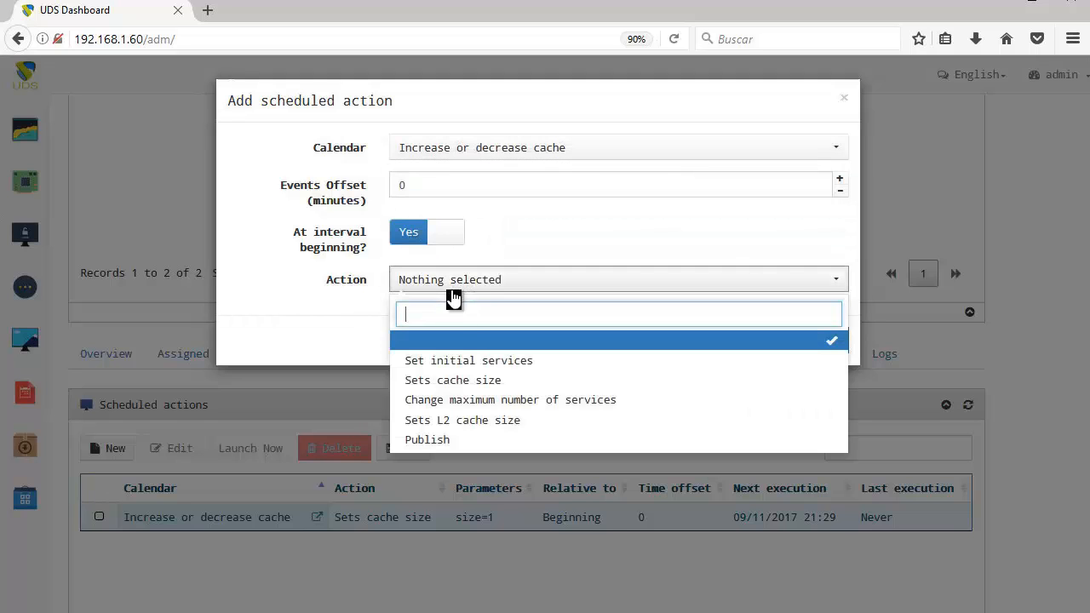
{"action": "left_click", "coordinate": [498, 381]}
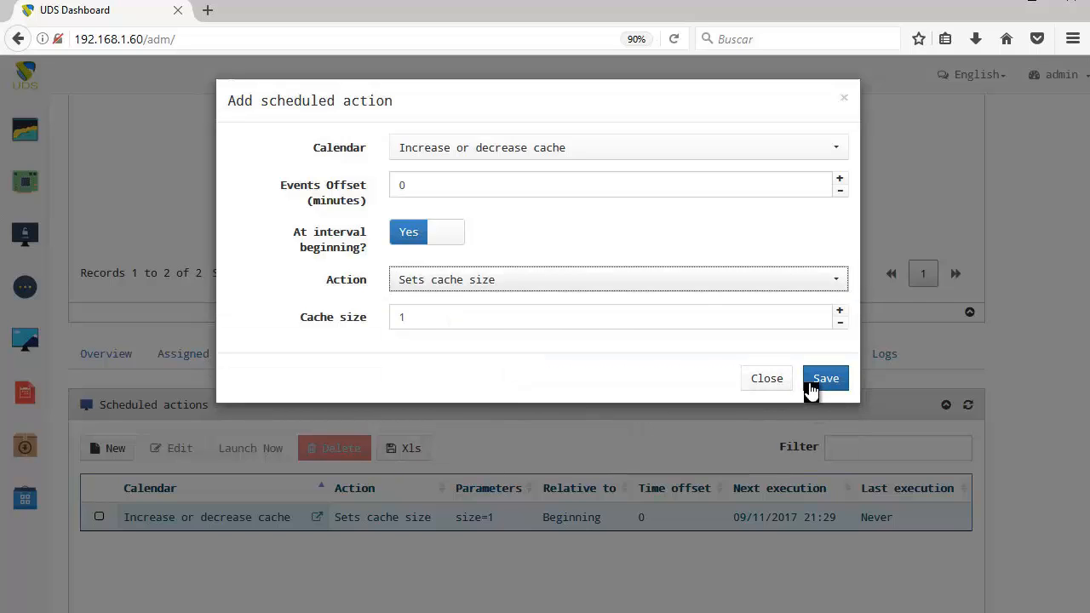
{"action": "left_click", "coordinate": [769, 382]}
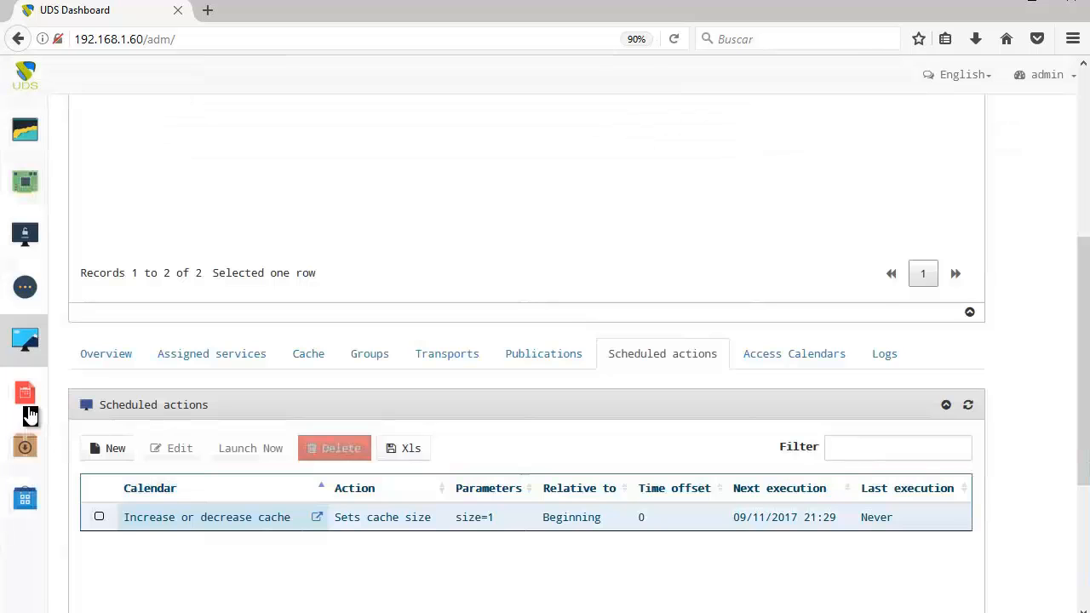
Display the rules of the Publish at 3 am calendar and view a blank new-rule form without saving it
{"action": "left_click", "coordinate": [29, 413]}
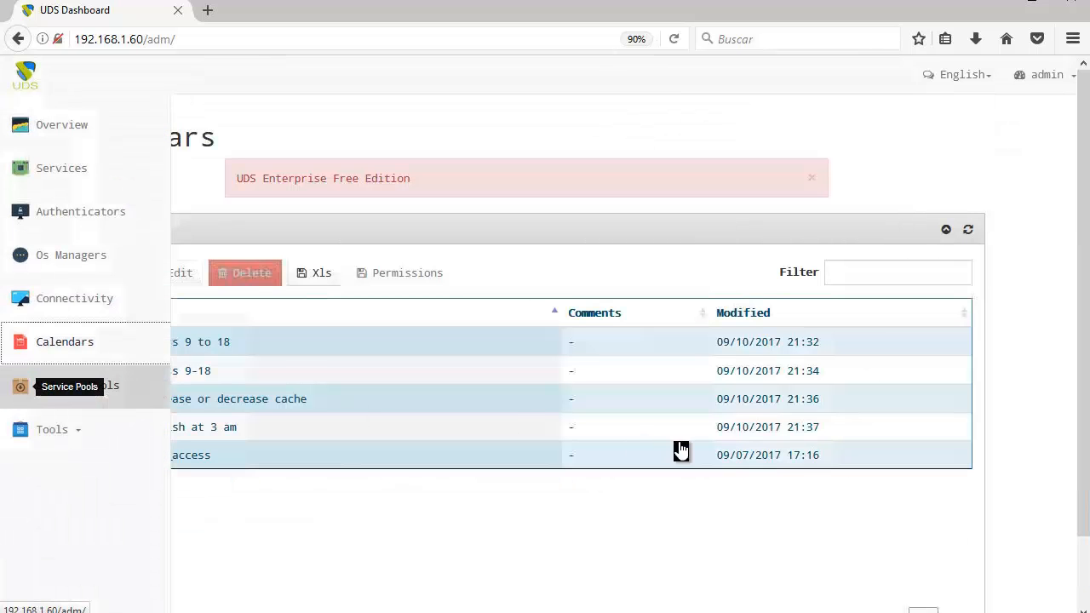
{"action": "left_click", "coordinate": [333, 436]}
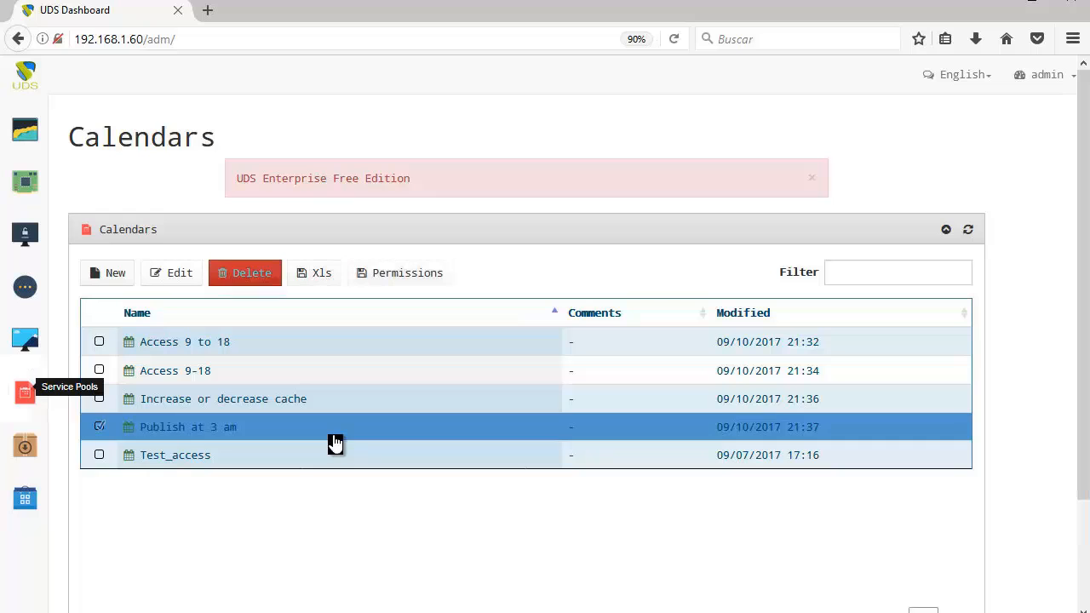
{"action": "scroll", "coordinate": [348, 536], "scroll_direction": "down", "scroll_amount": 3}
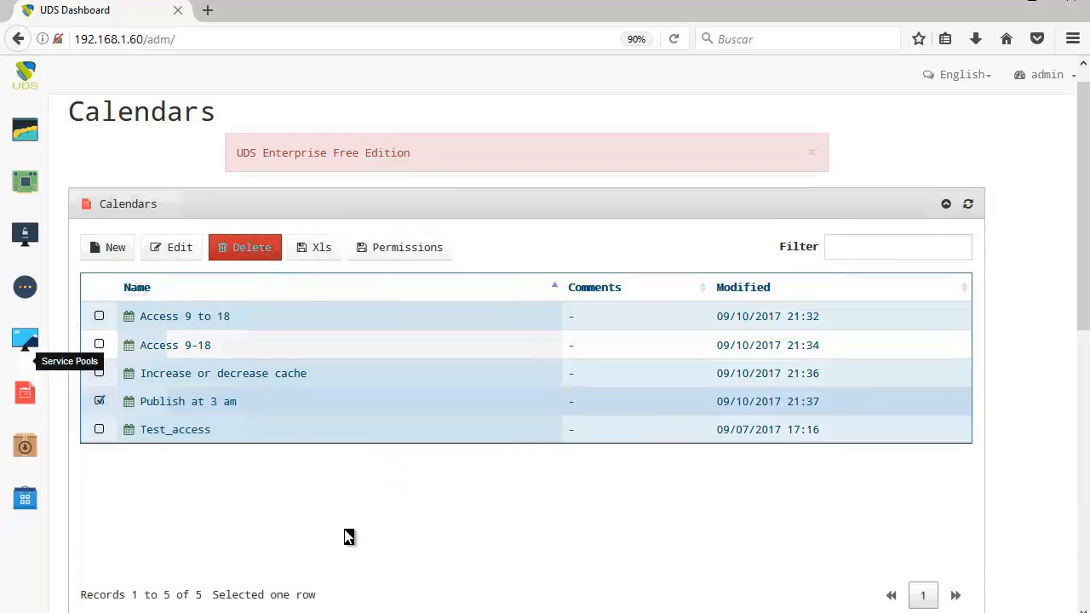
{"action": "scroll", "coordinate": [134, 549], "scroll_direction": "down", "scroll_amount": 3}
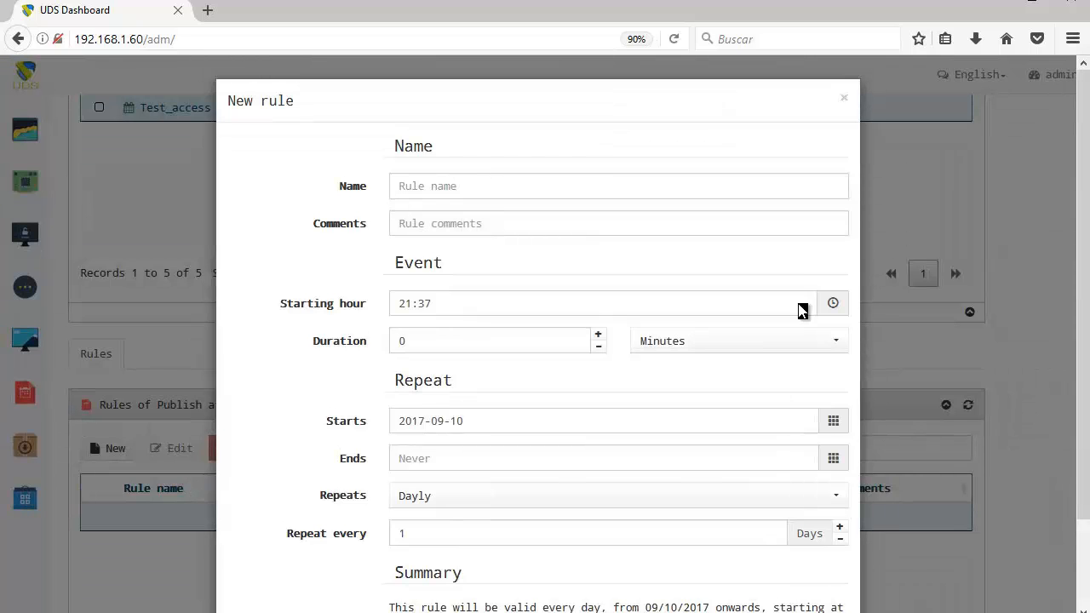
{"action": "left_click", "coordinate": [843, 96]}
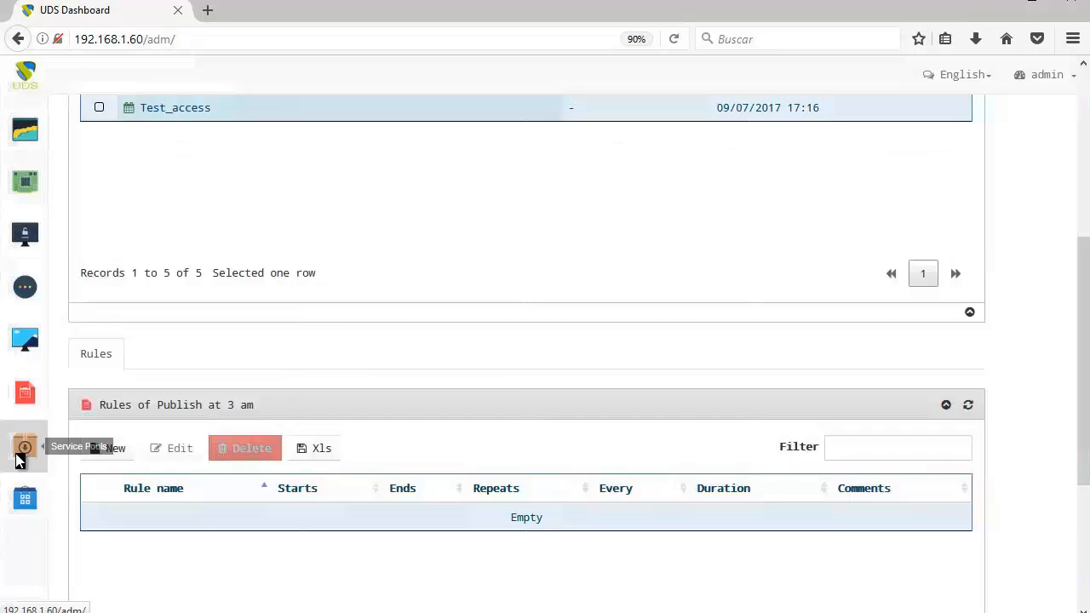
Return to the service pools and display the scheduled actions of Wintestfree2 again
{"action": "left_click", "coordinate": [21, 450]}
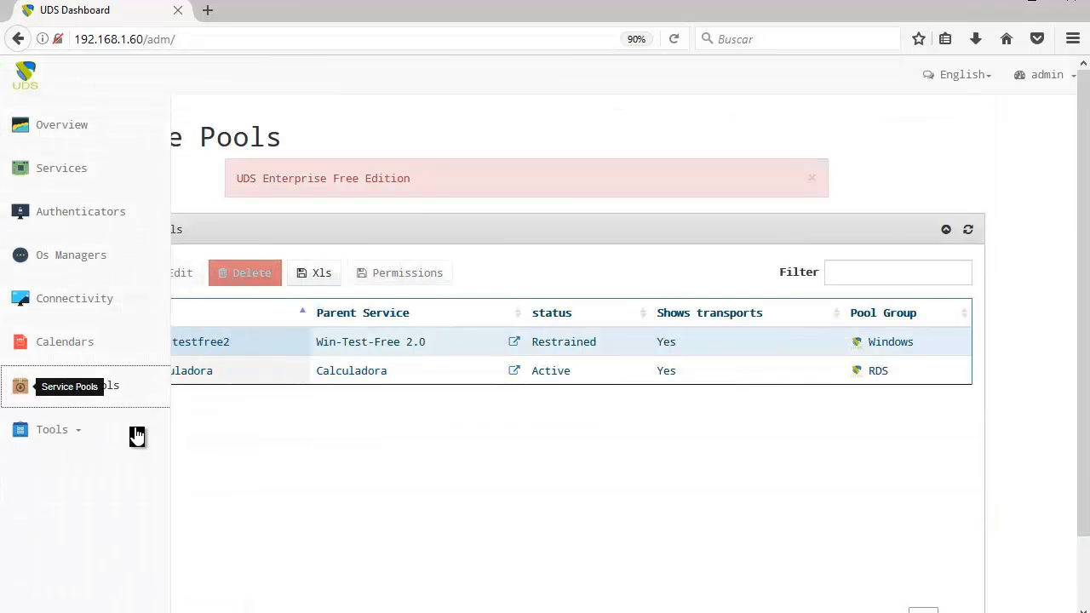
{"action": "left_click", "coordinate": [276, 351]}
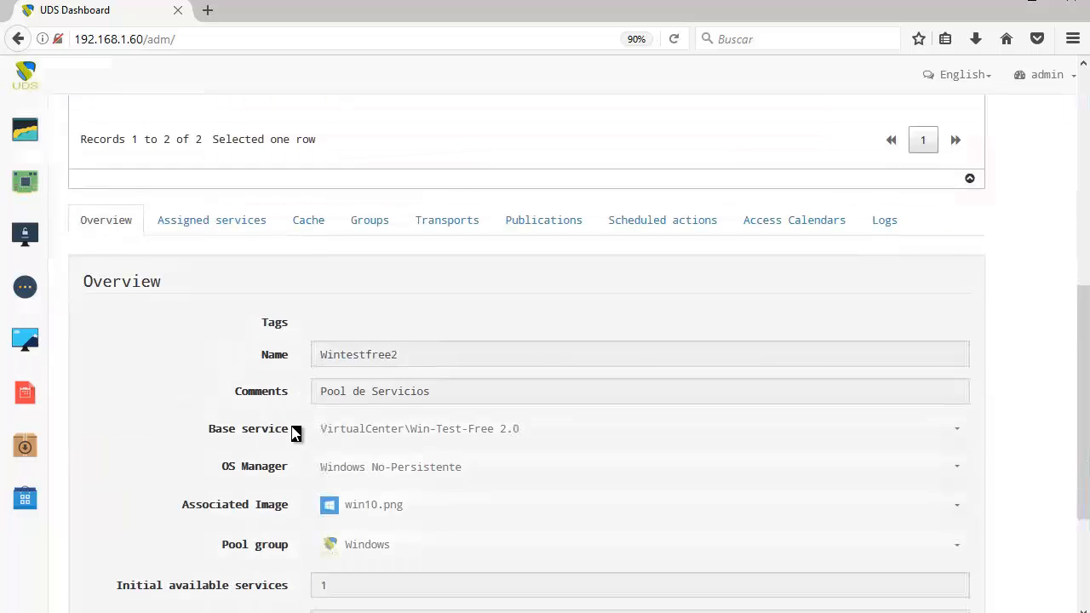
{"action": "left_click", "coordinate": [648, 191]}
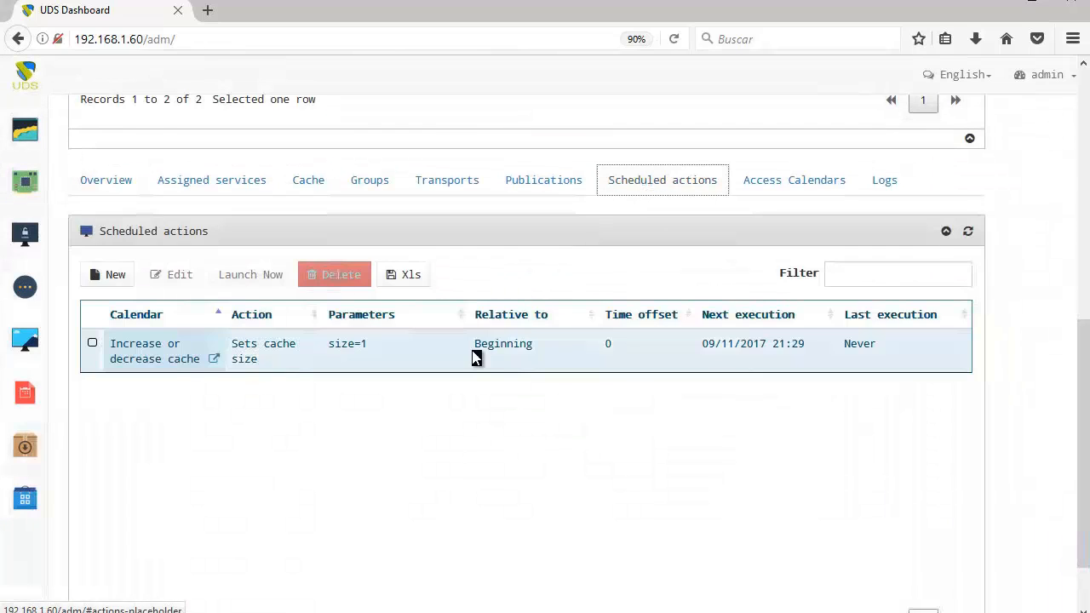
Choose Publish as the action of a new scheduled action for this pool and discard the form without saving
{"action": "left_click", "coordinate": [106, 276]}
{"action": "left_click", "coordinate": [482, 280]}
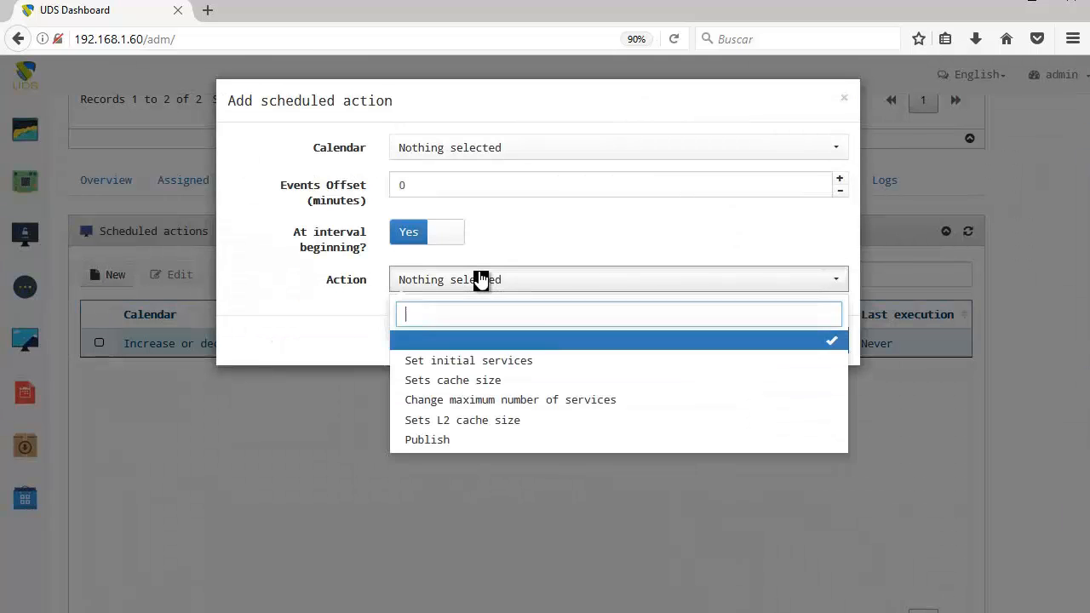
{"action": "left_click", "coordinate": [430, 439]}
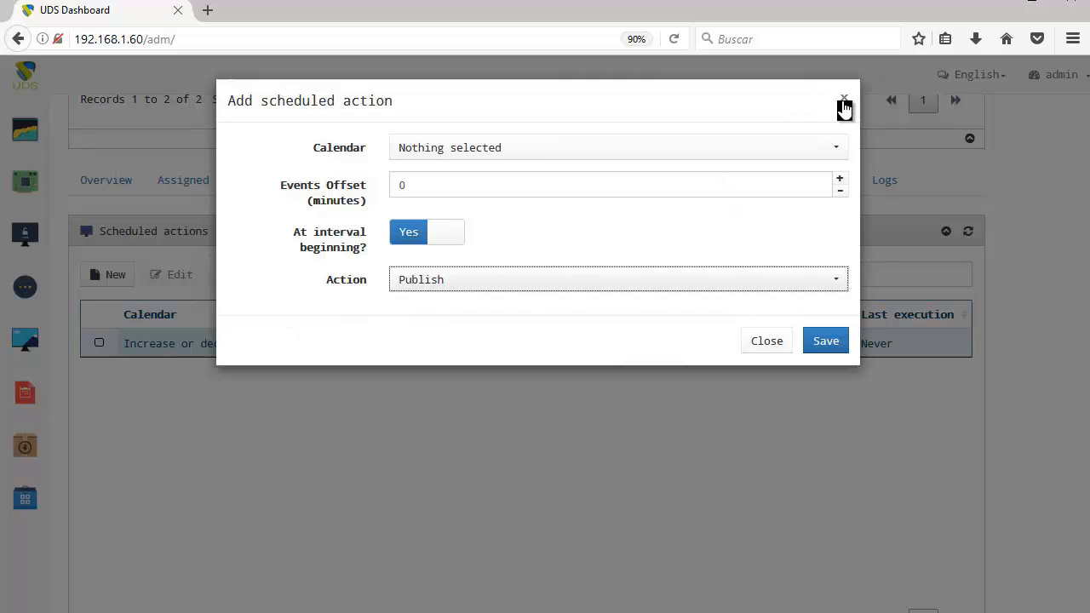
{"action": "left_click", "coordinate": [550, 453]}
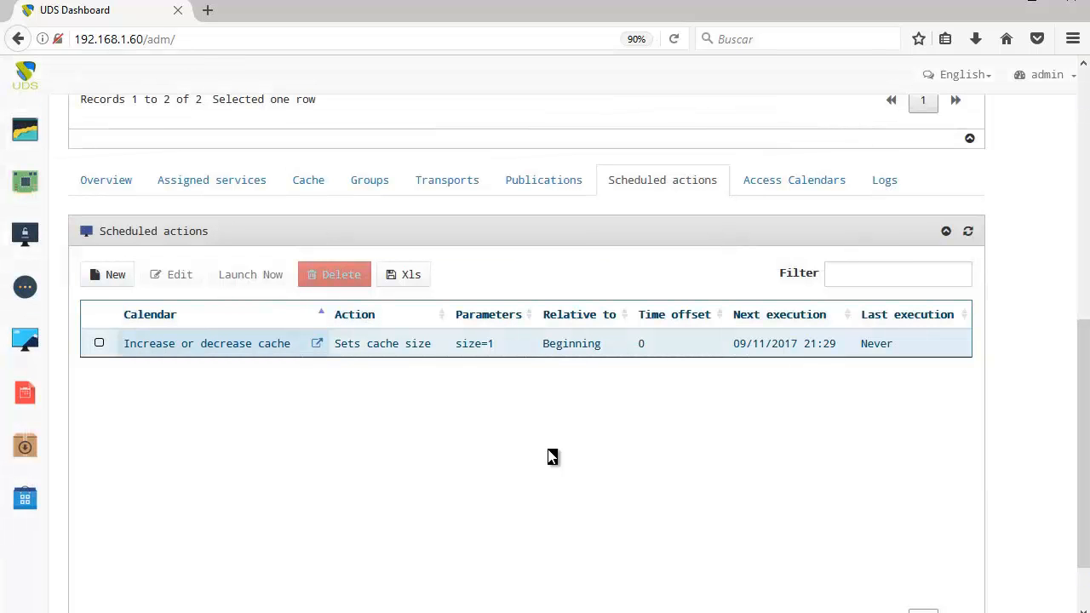